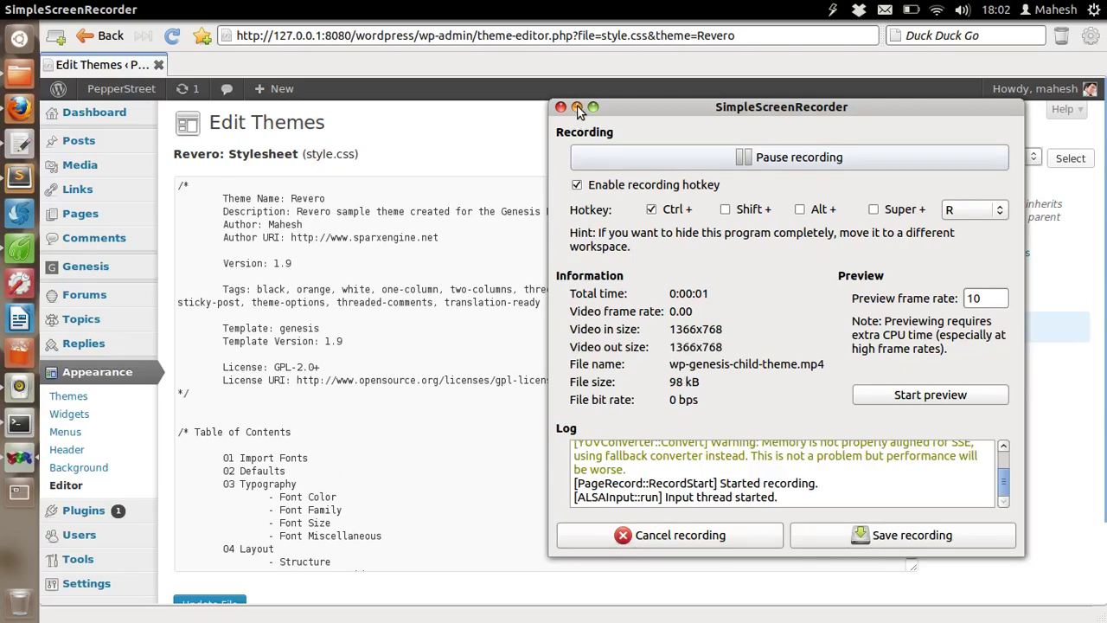
Browse the Revero theme folder, note functions.php and style.css, and show style.css in Sublime Text
left_click(578, 106)
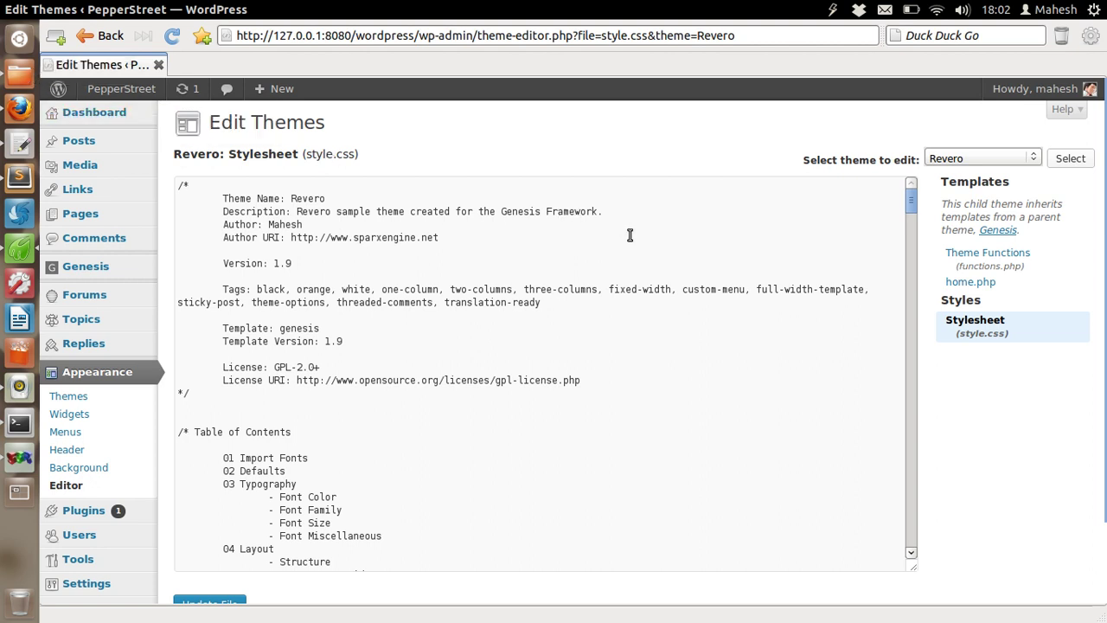
left_click(19, 75)
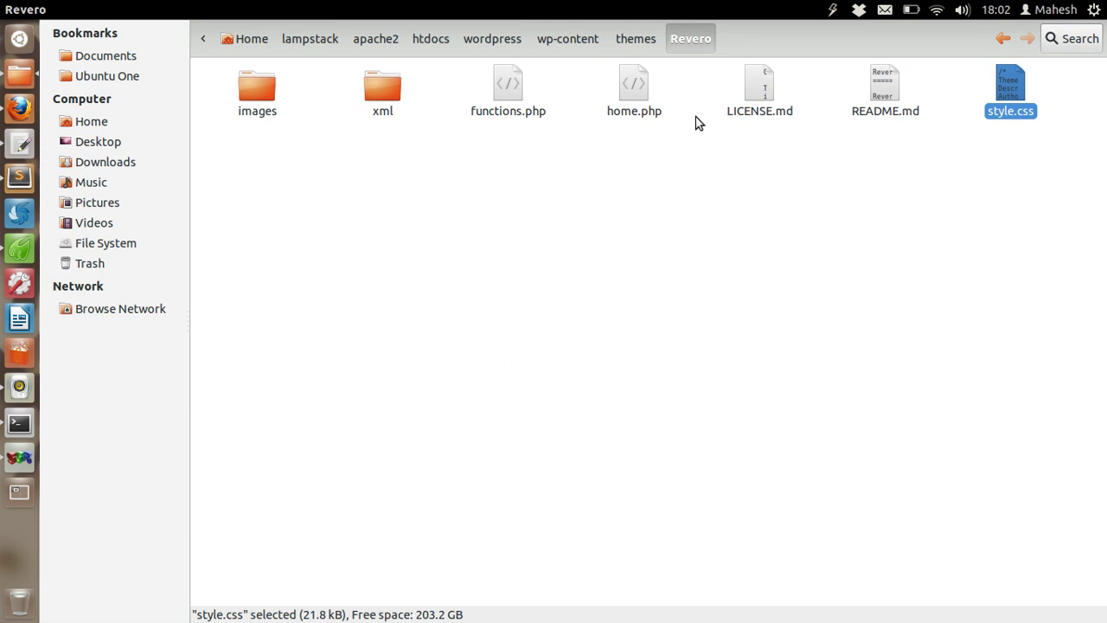
left_click(523, 107)
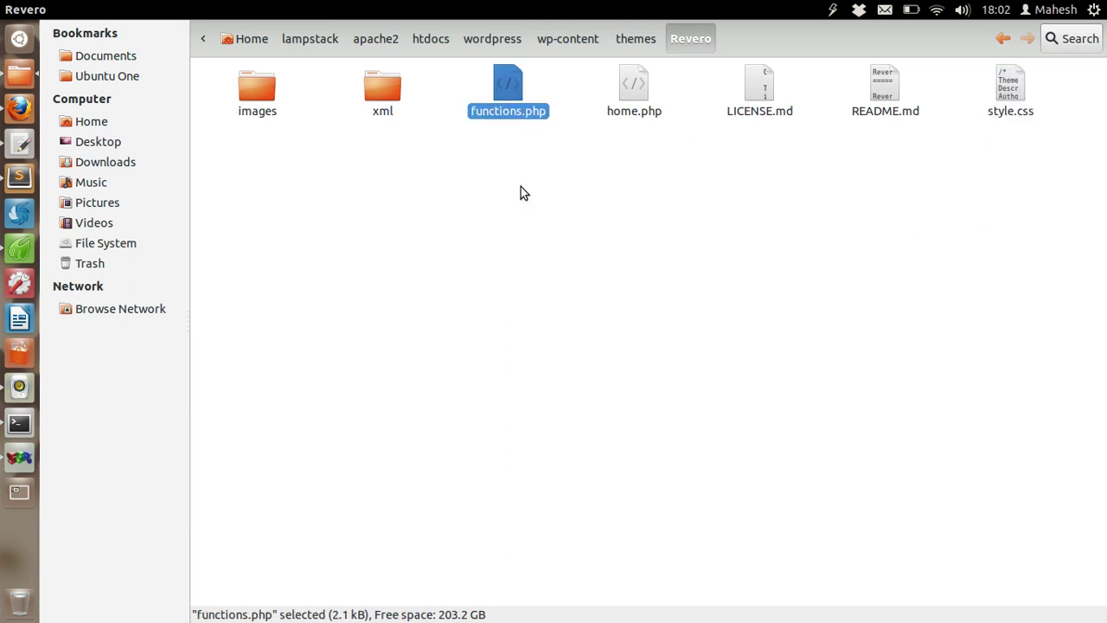
left_click(1010, 104)
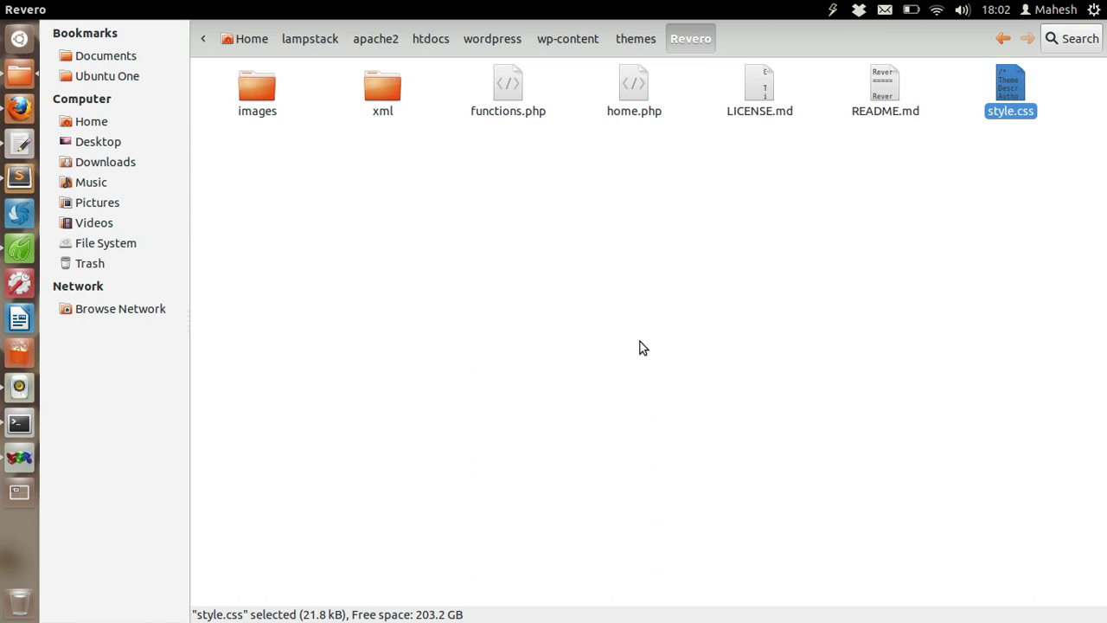
left_click(626, 231)
left_click(19, 177)
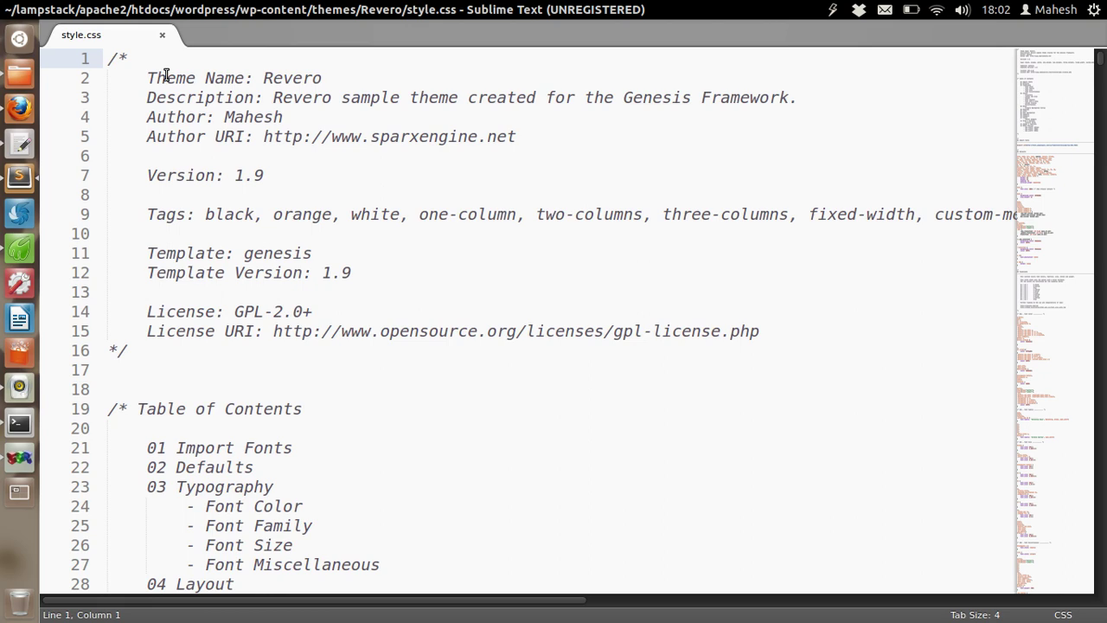
left_click_drag(149, 78, 353, 77)
left_click(353, 77)
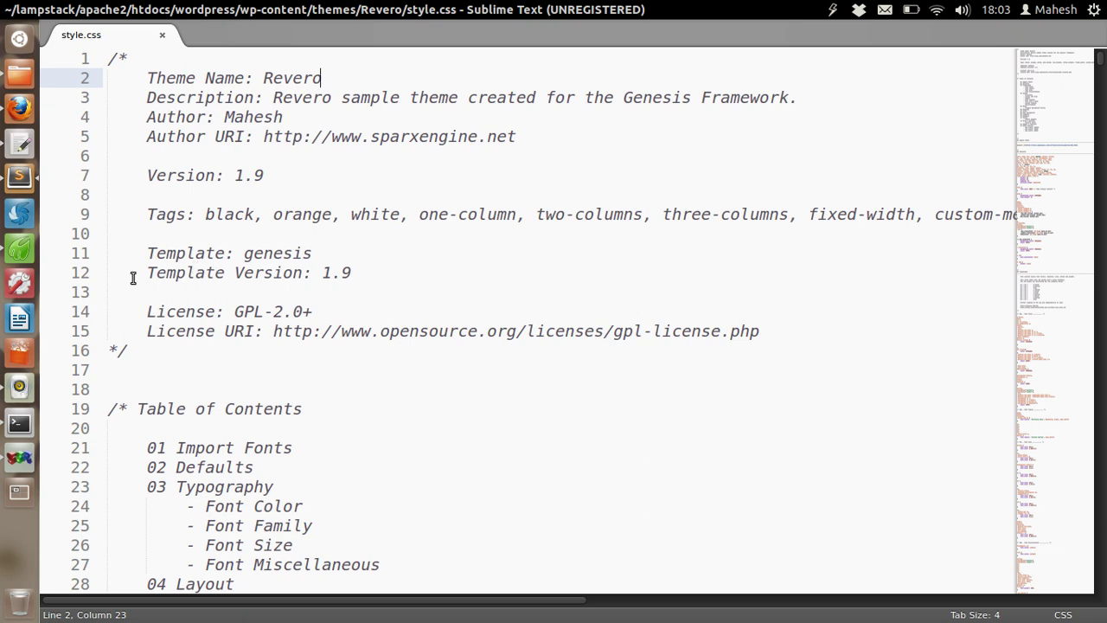
left_click_drag(145, 273, 372, 272)
left_click_drag(147, 252, 337, 253)
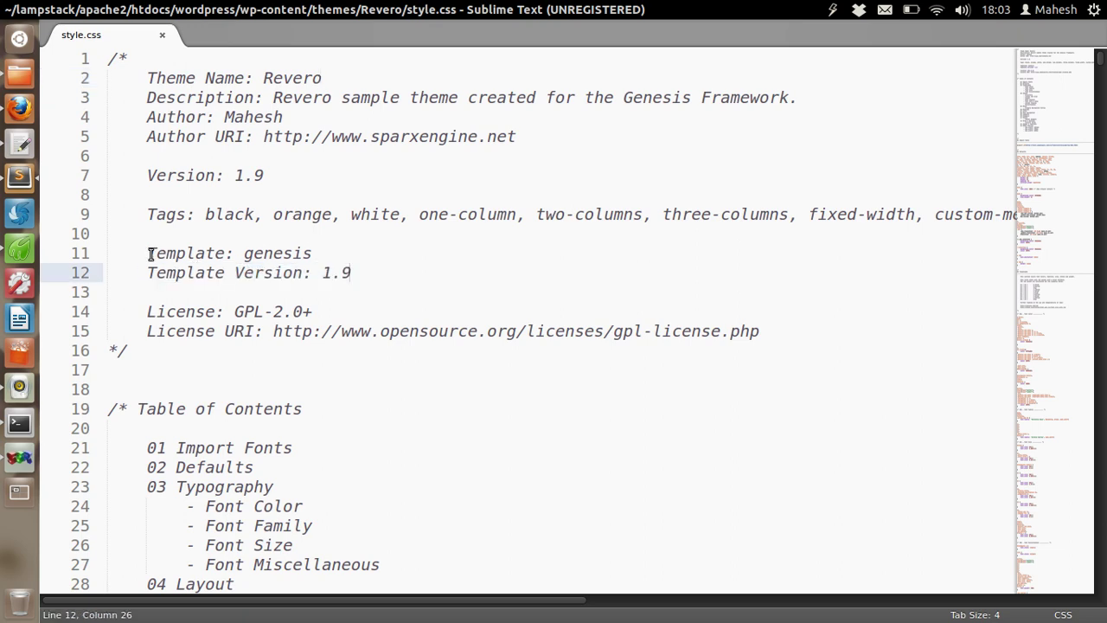
left_click(337, 252)
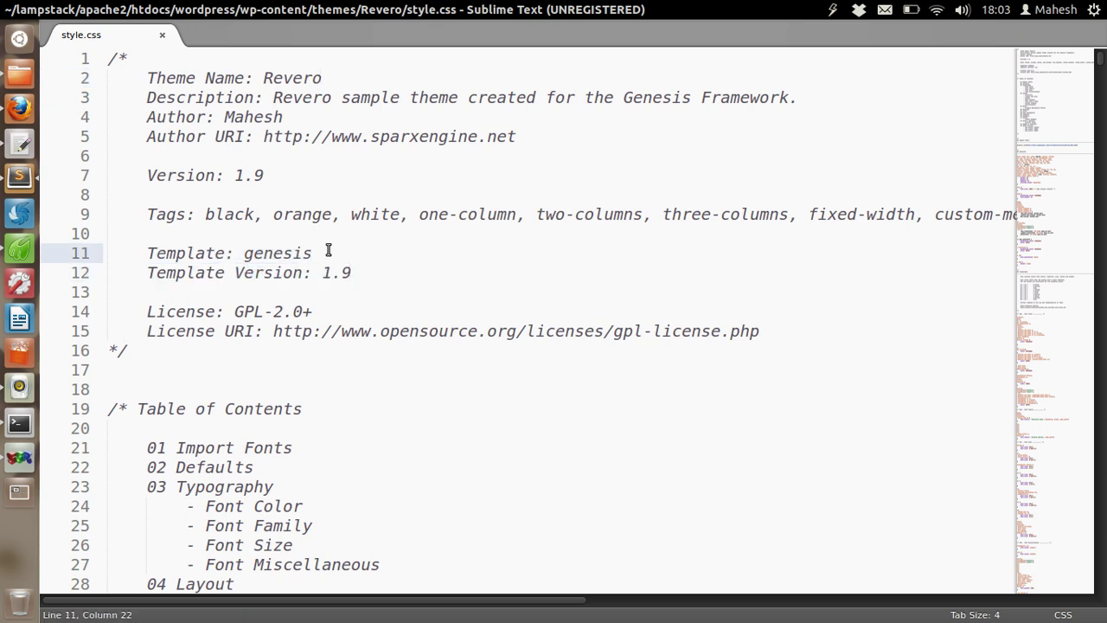
scroll(427, 166, "down", 2)
scroll(424, 167, "down", 1)
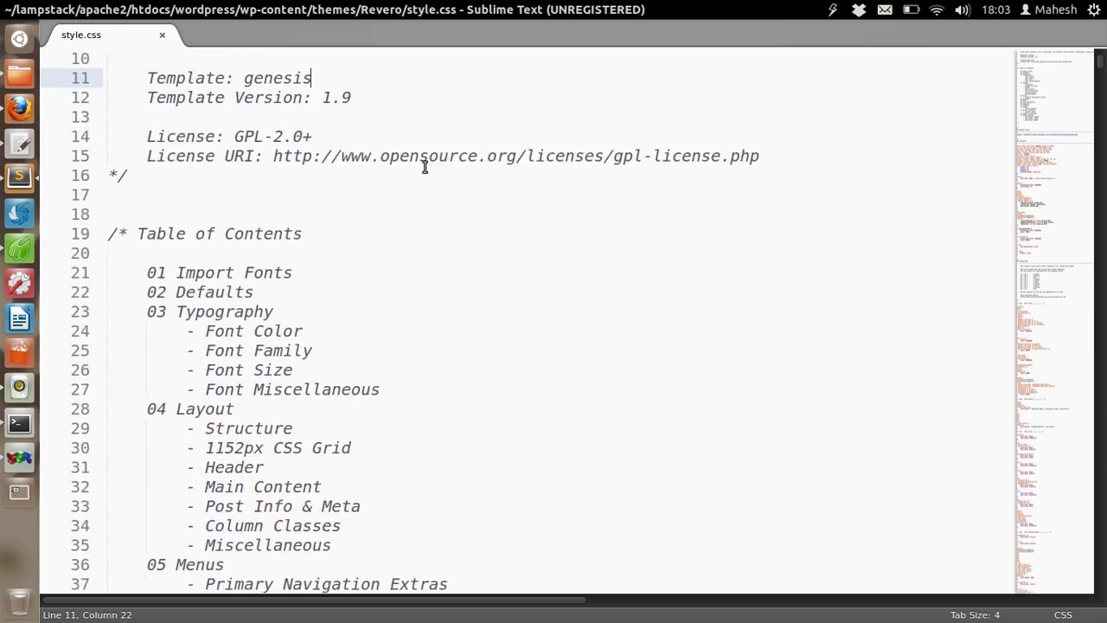
left_click_drag(243, 78, 319, 78)
left_click(319, 77)
left_click_drag(324, 97, 366, 92)
left_click(370, 91)
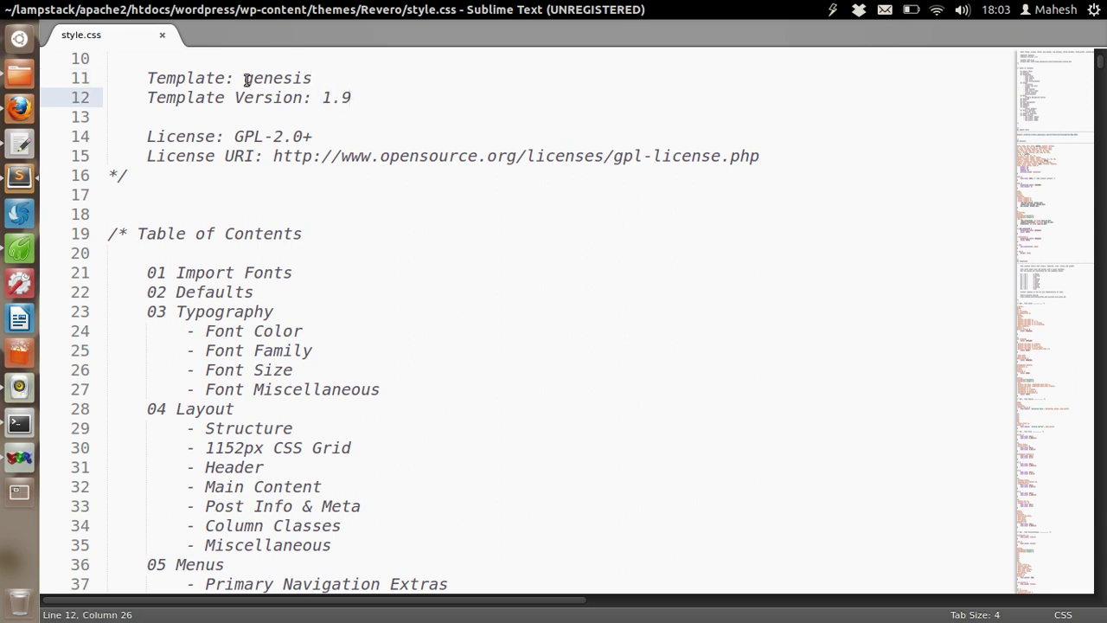
left_click_drag(244, 78, 324, 79)
left_click(381, 78)
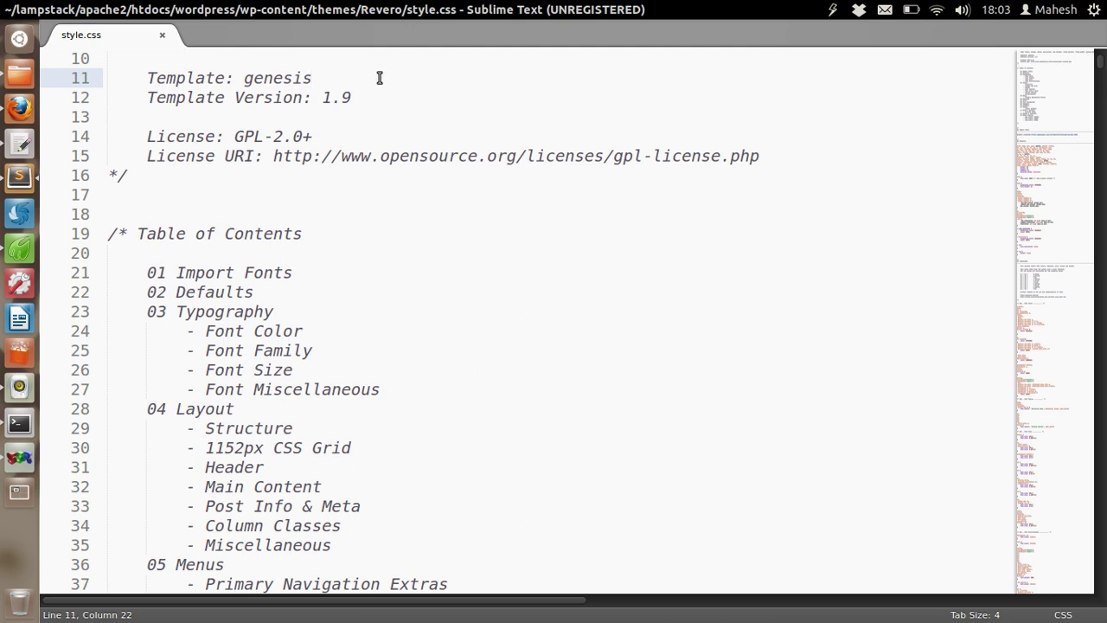
scroll(366, 92, "up", 2)
scroll(366, 91, "up", 1)
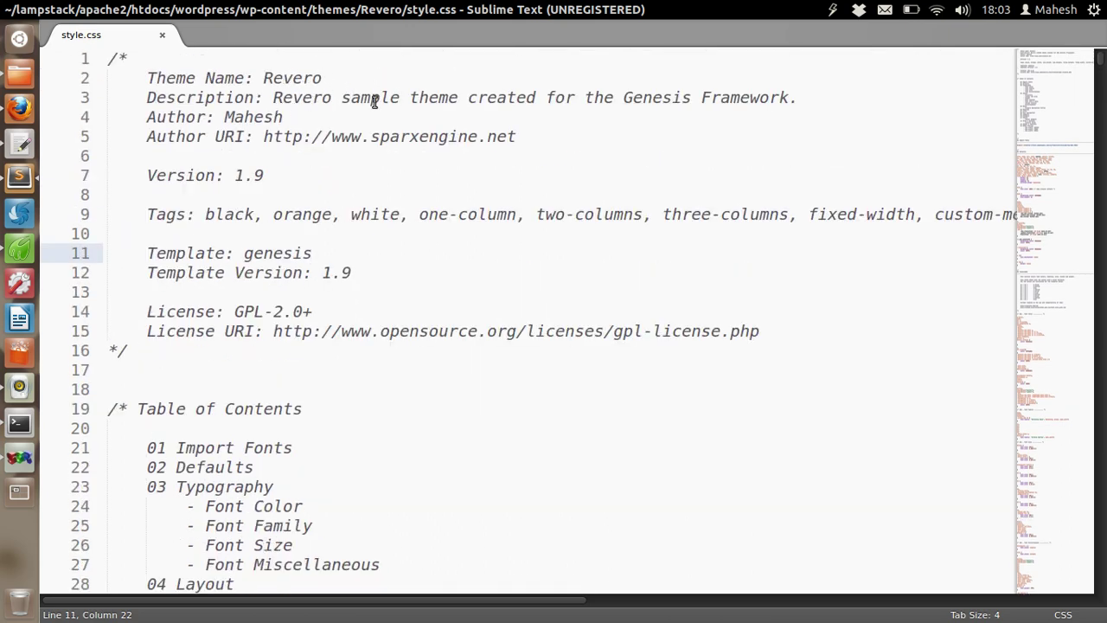
scroll(378, 167, "down", 2)
scroll(380, 167, "down", 2)
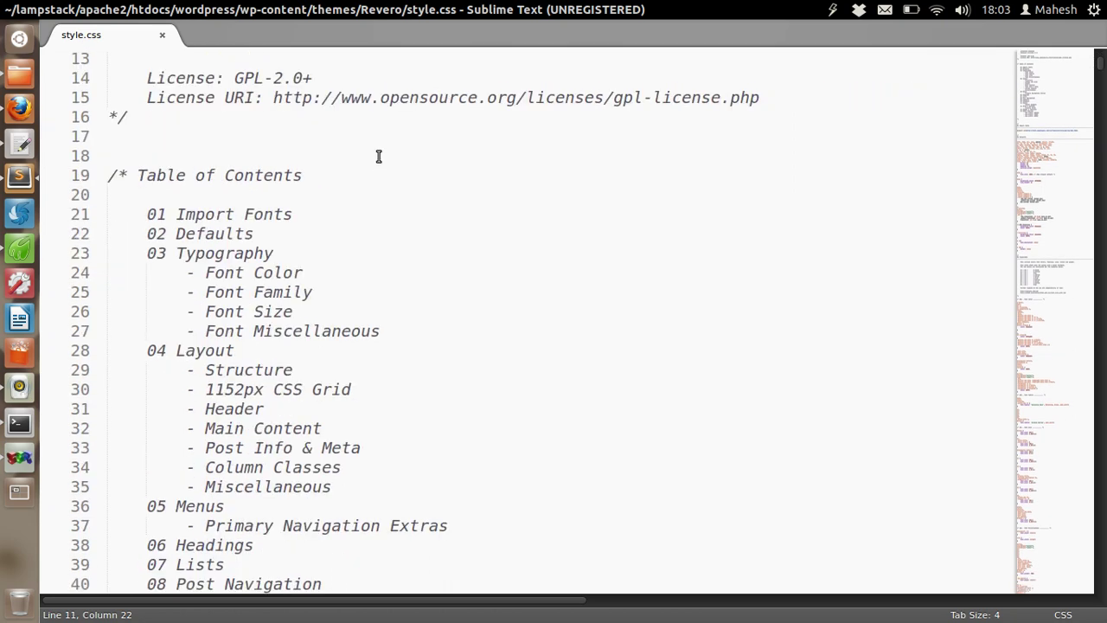
scroll(378, 152, "down", 1)
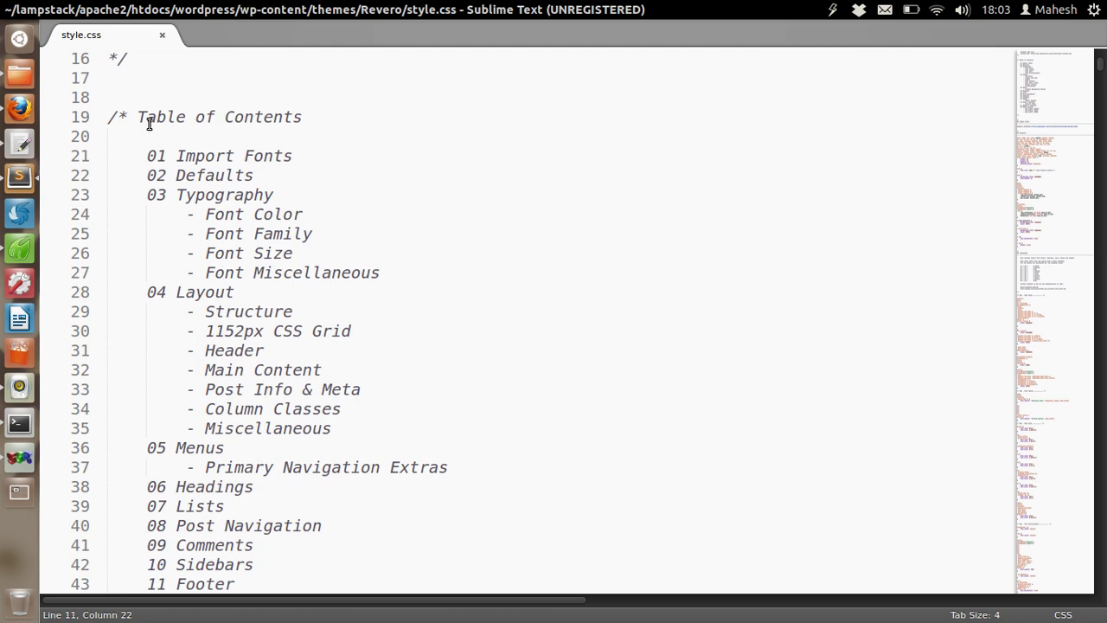
Read through the Revero child theme's functions.php code in the WordPress theme editor
left_click(32, 250)
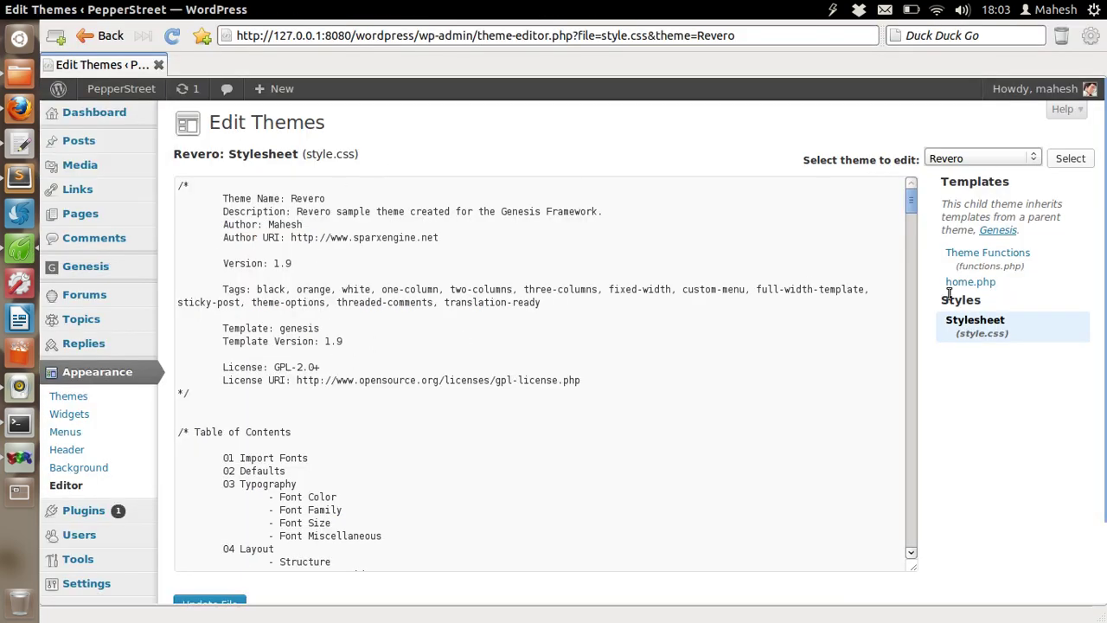
left_click(970, 257)
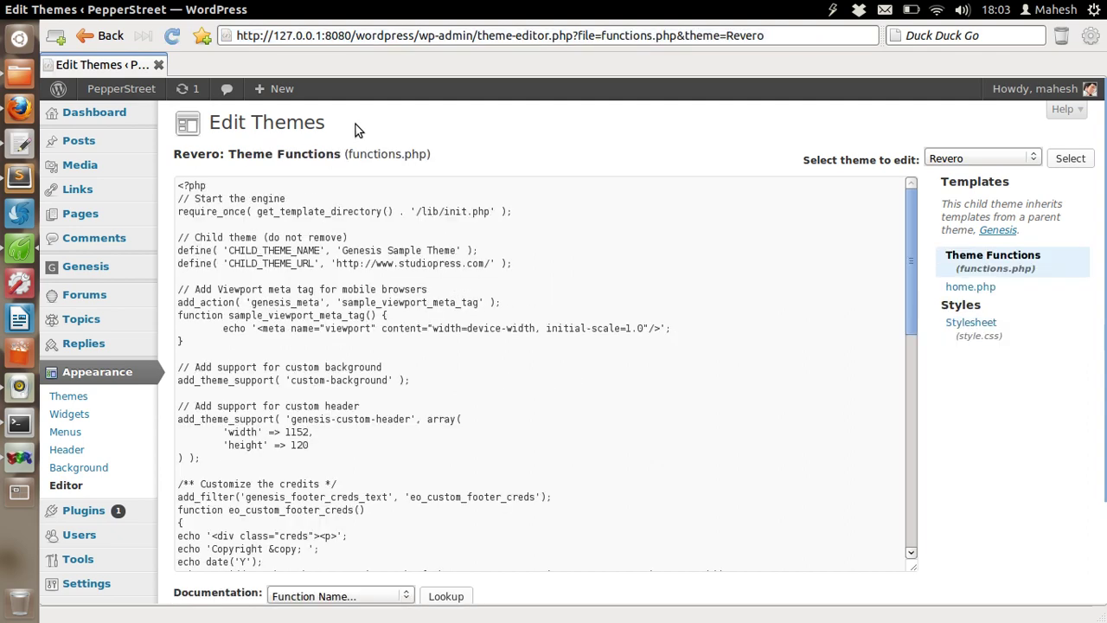
scroll(548, 265, "down", 4)
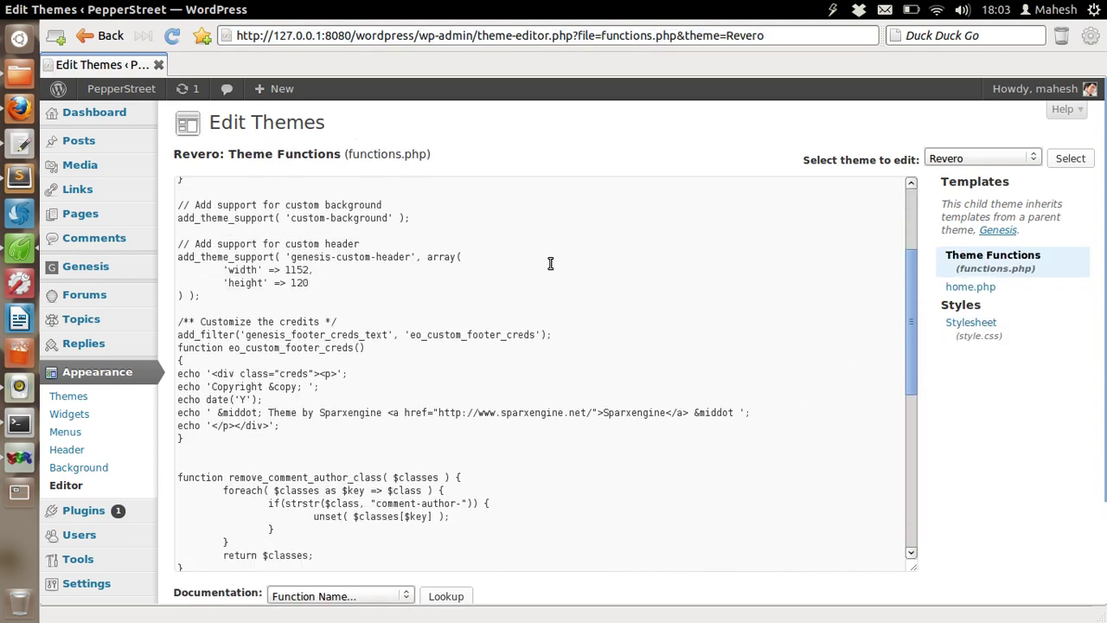
scroll(551, 263, "down", 5)
scroll(553, 261, "down", 5)
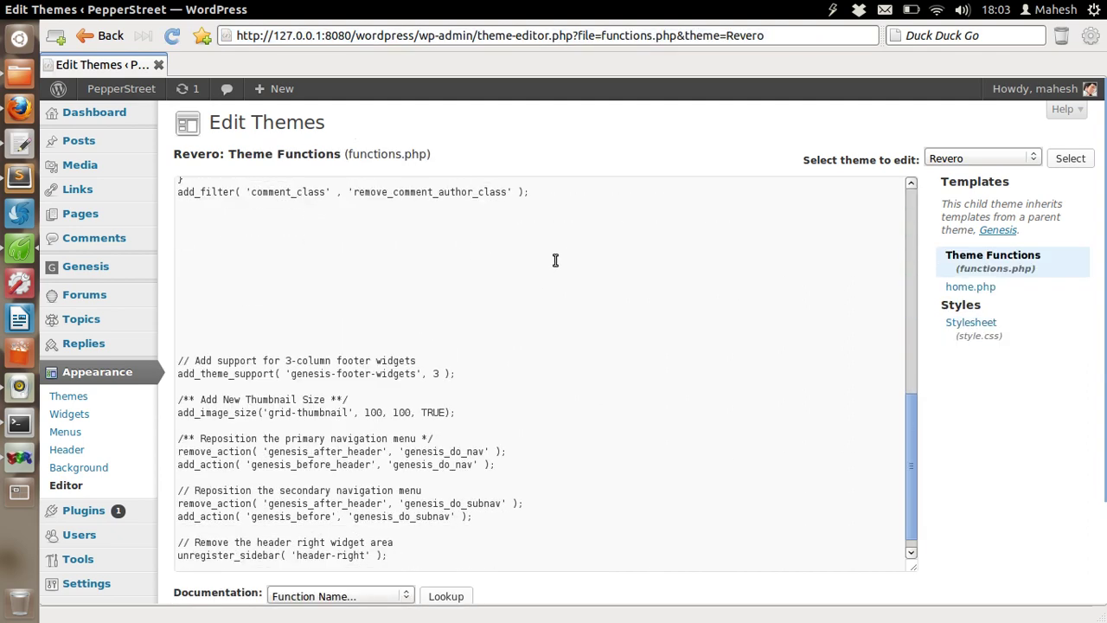
scroll(555, 260, "up", 10)
scroll(555, 261, "up", 3)
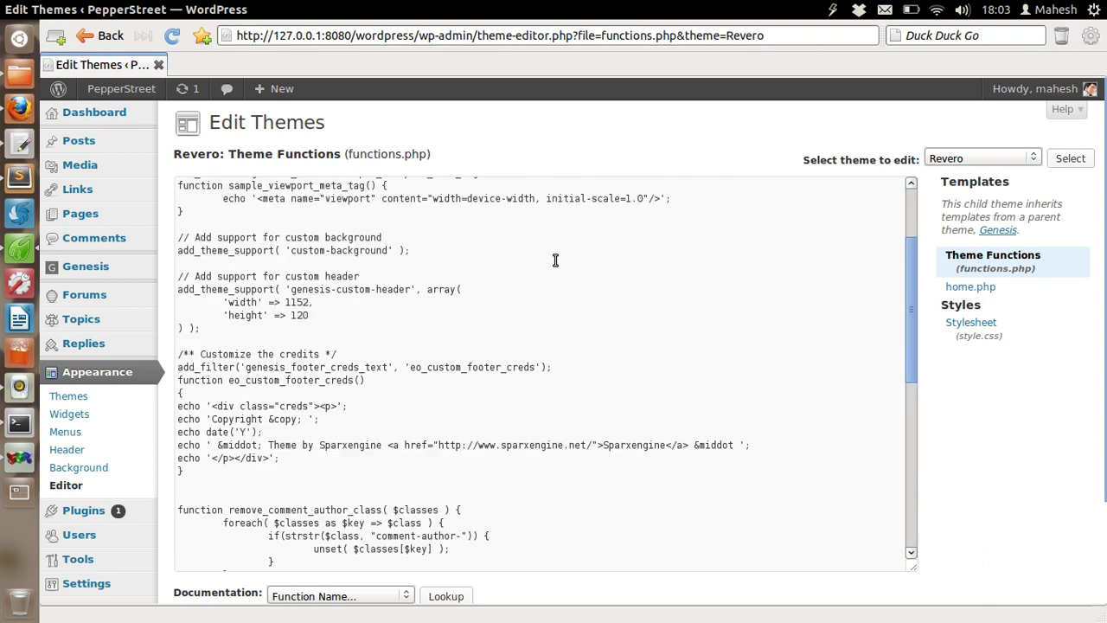
scroll(558, 260, "down", 3)
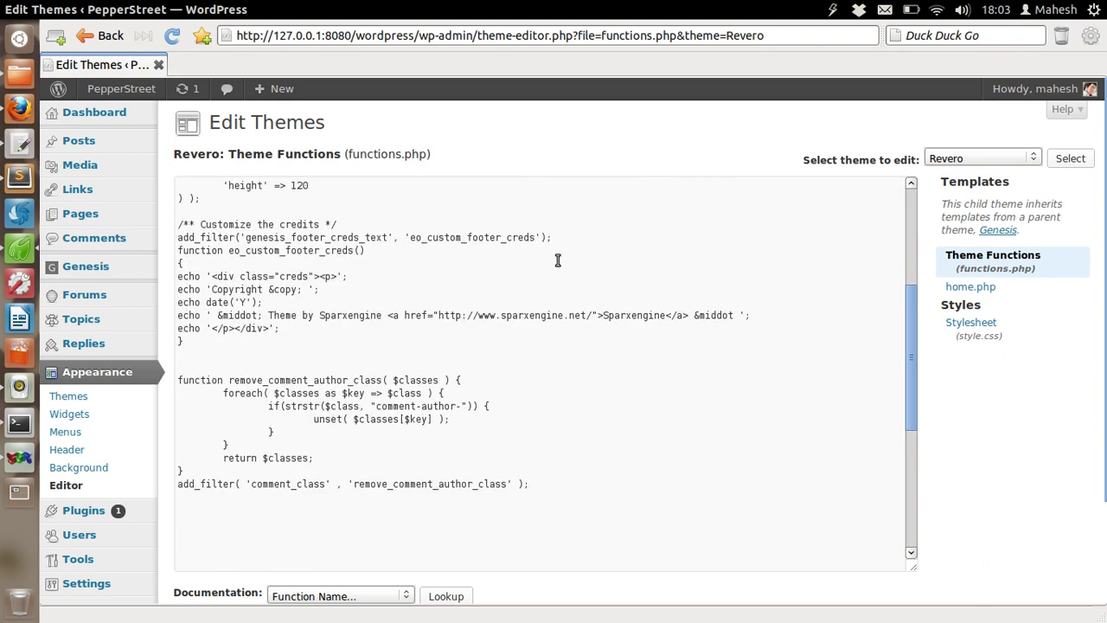
scroll(558, 260, "up", 3)
scroll(553, 262, "up", 3)
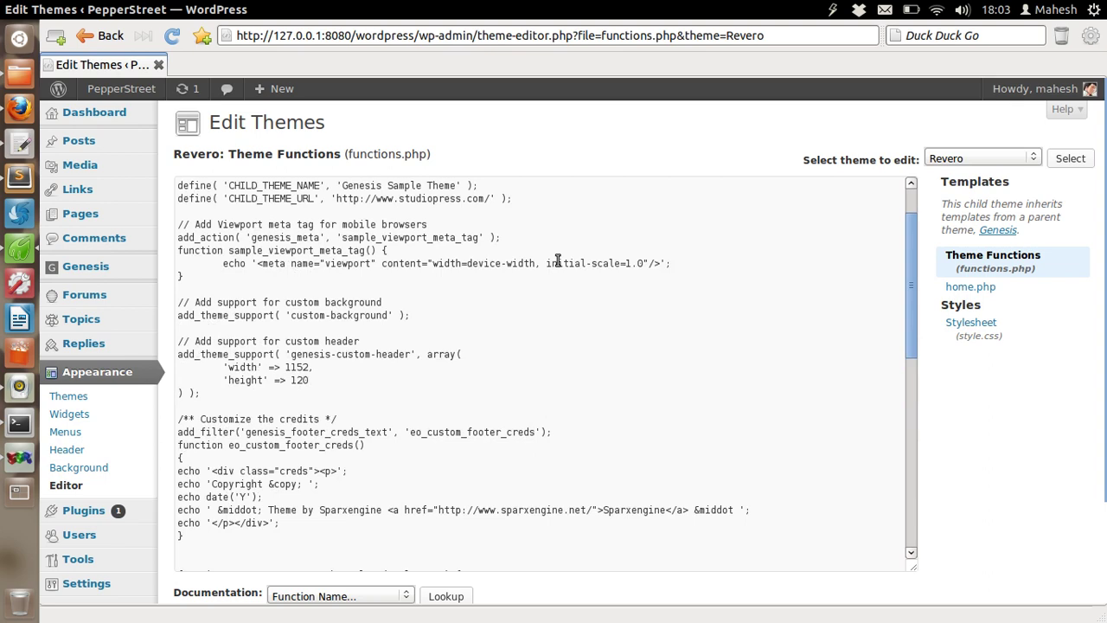
scroll(546, 265, "up", 2)
scroll(1097, 290, "down", 3)
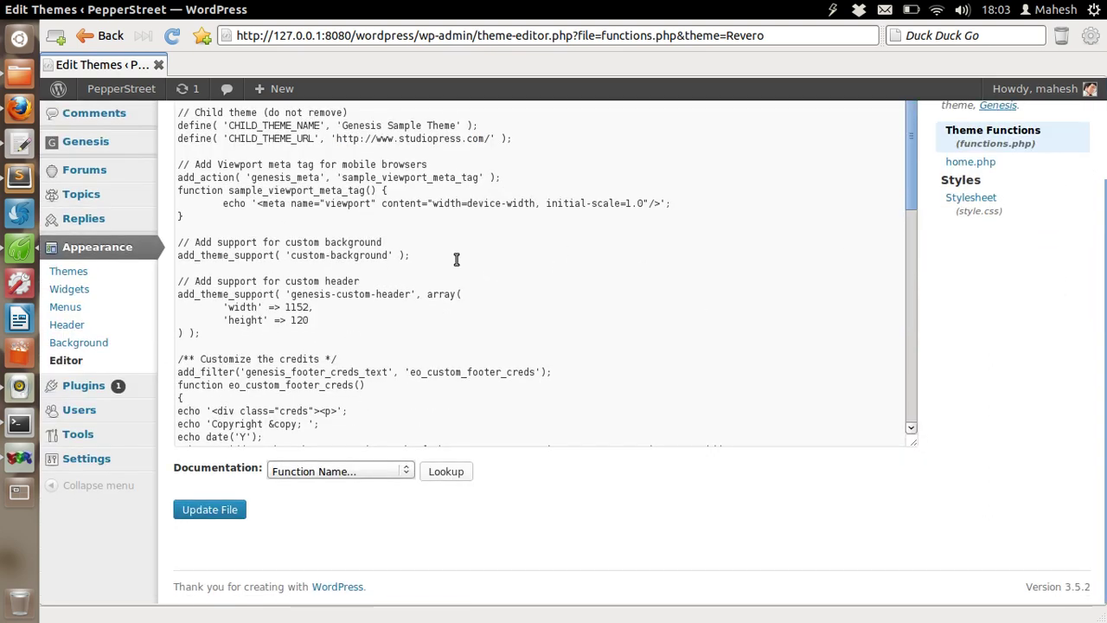
scroll(456, 257, "up", 2)
Check home.php in the Revero theme folder, then return to the WordPress theme editor
left_click(19, 73)
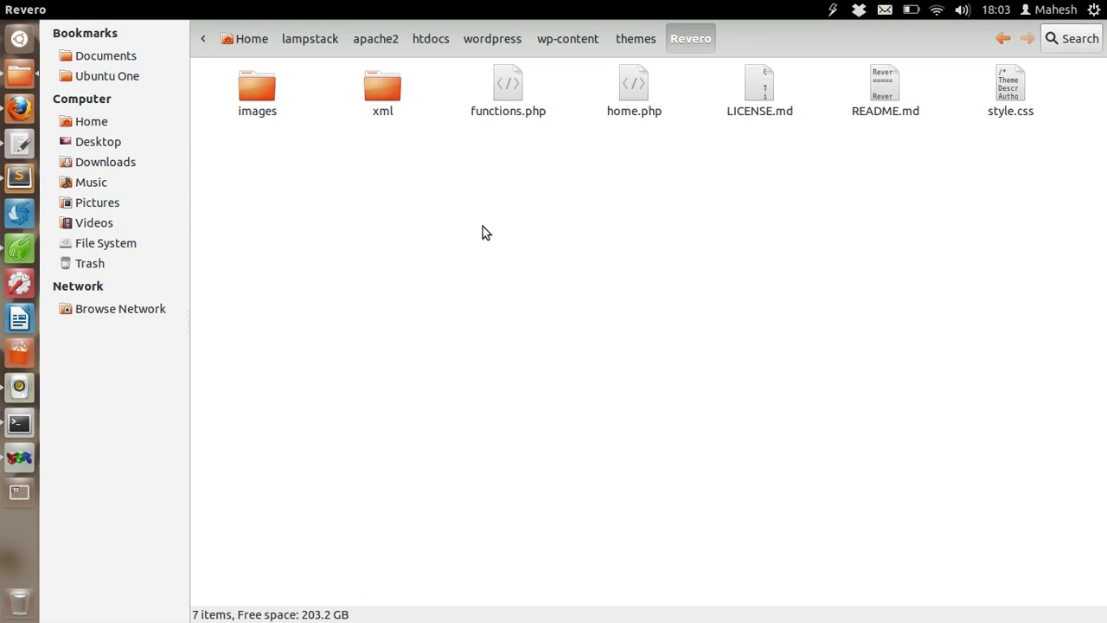
left_click(623, 114)
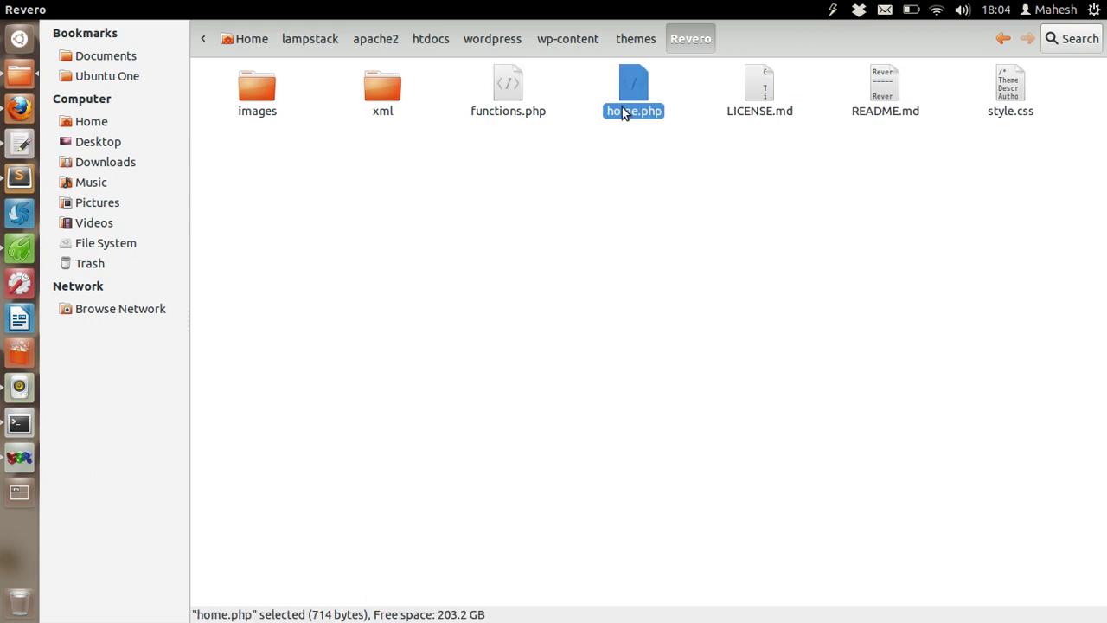
left_click(606, 204)
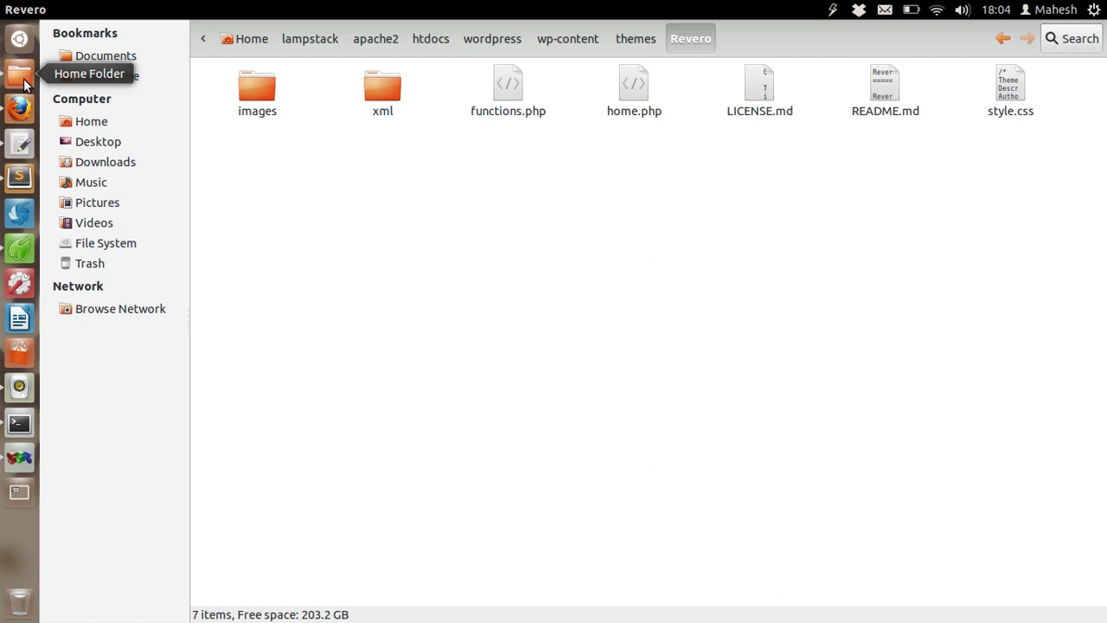
left_click(19, 249)
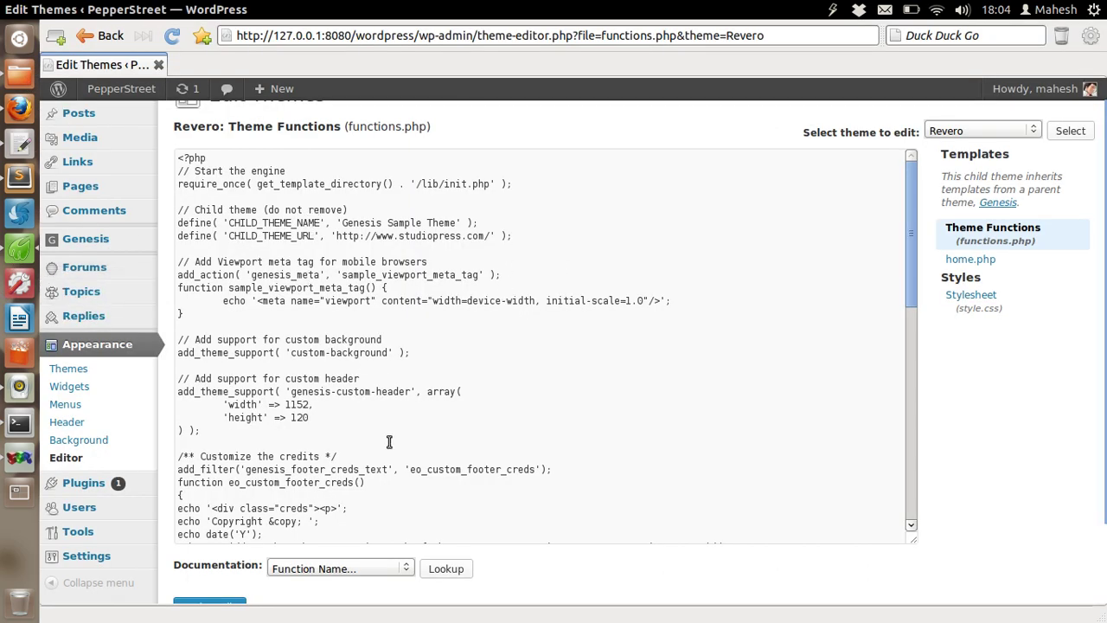
scroll(593, 121, "up", 1)
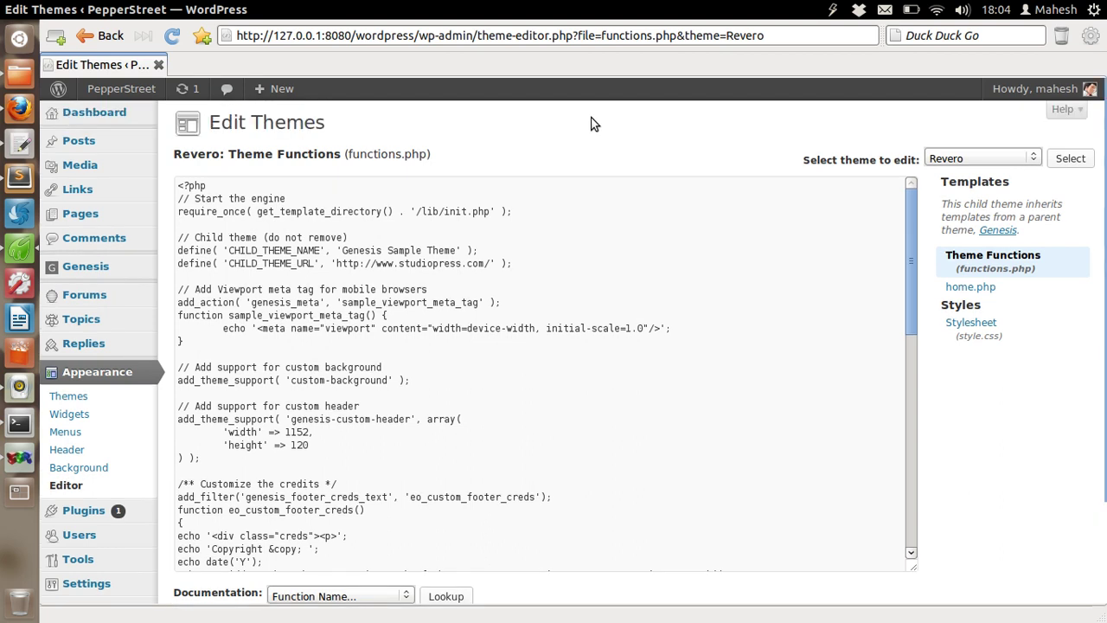
scroll(557, 262, "down", 2)
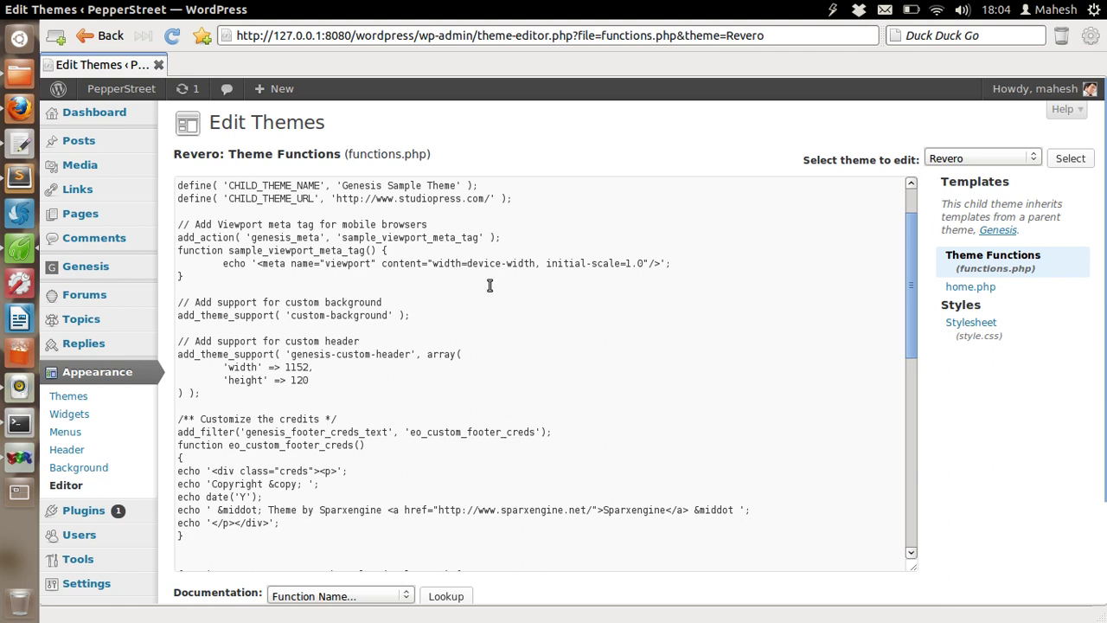
left_click(20, 176)
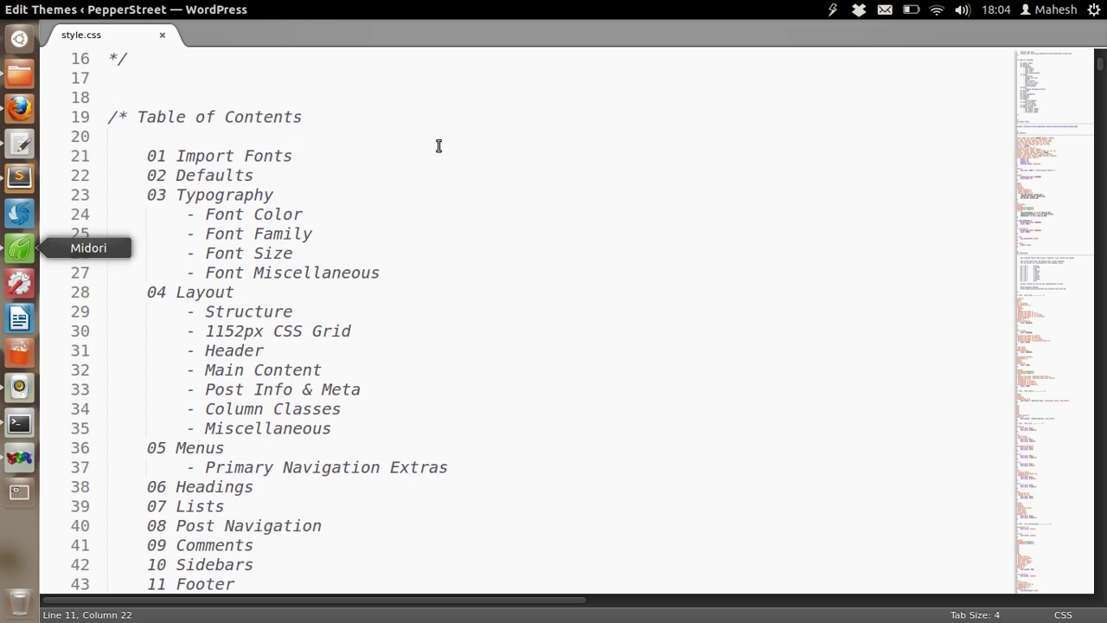
scroll(440, 178, "up", 5)
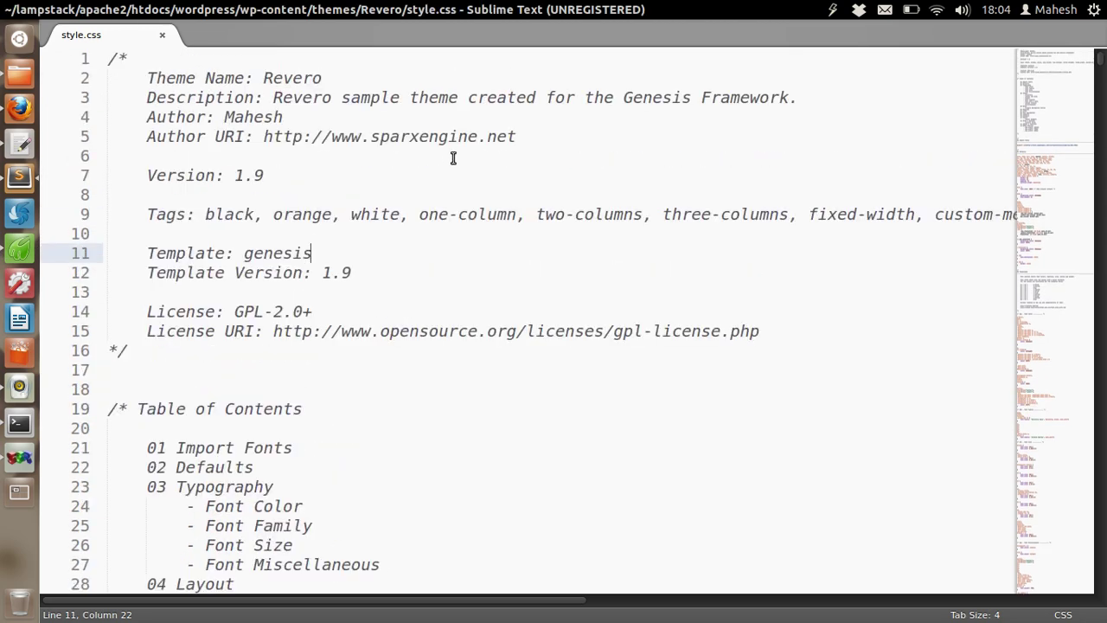
left_click(20, 248)
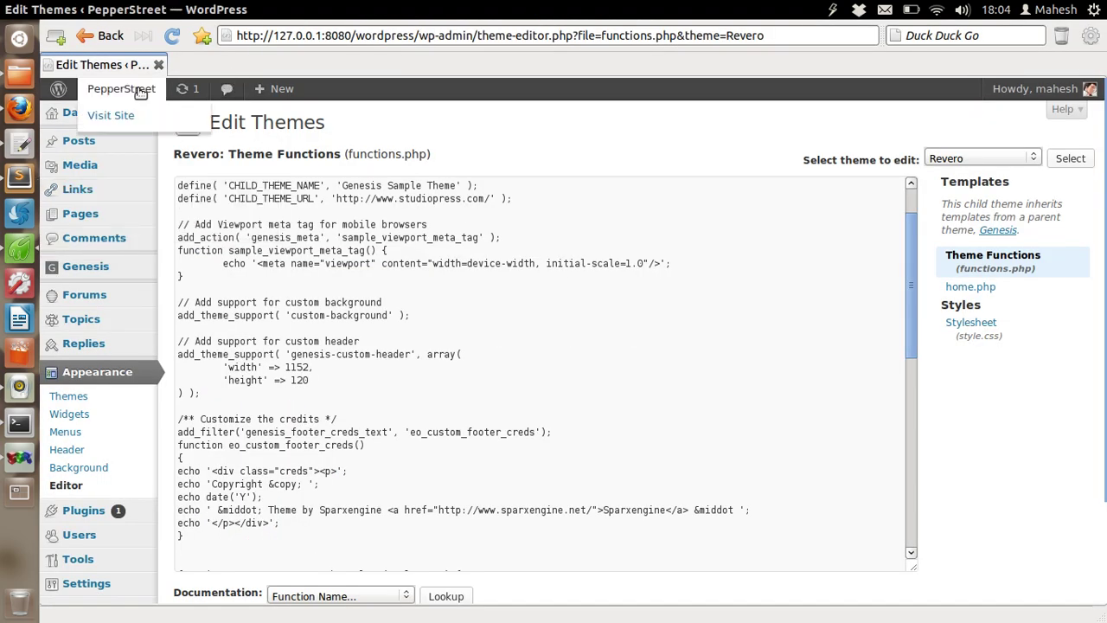
mouse_move(121, 88)
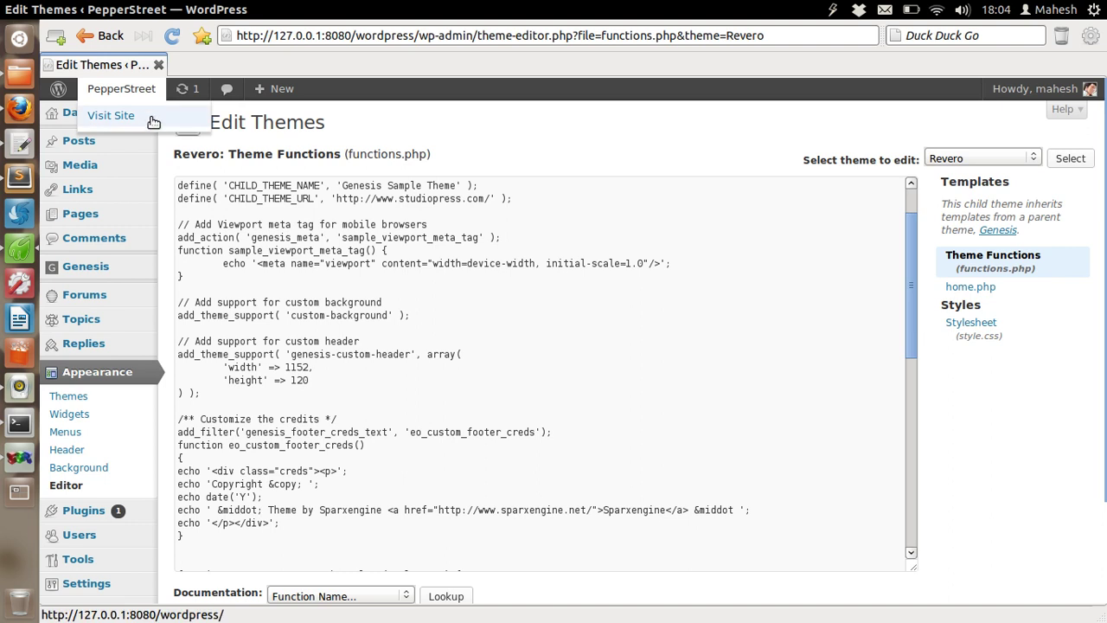
left_click(91, 399)
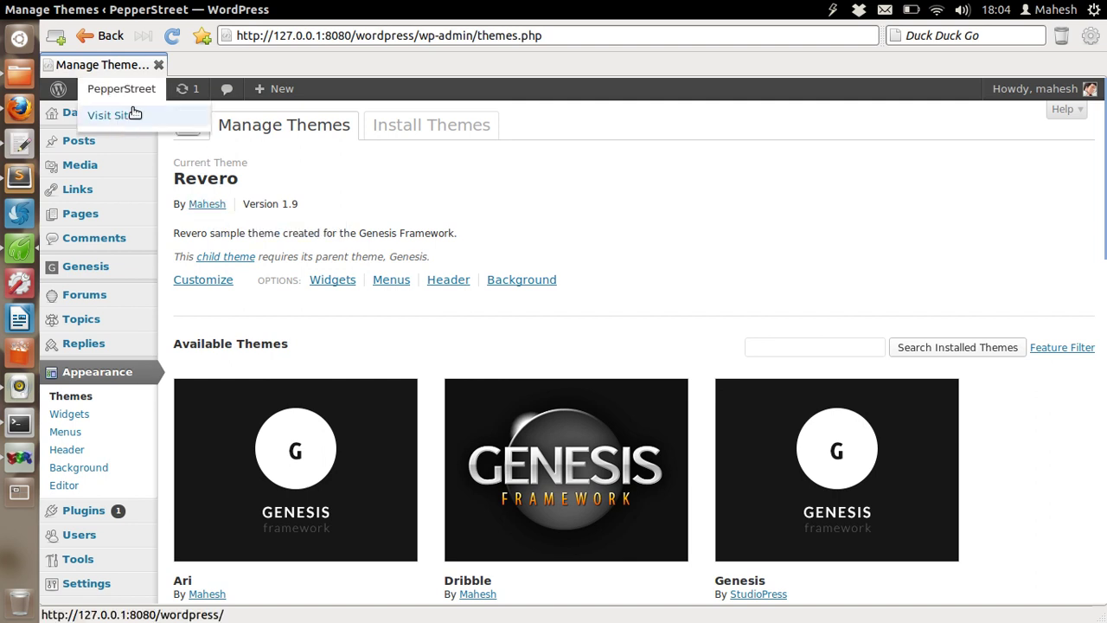
right_click(132, 112)
key("Return")
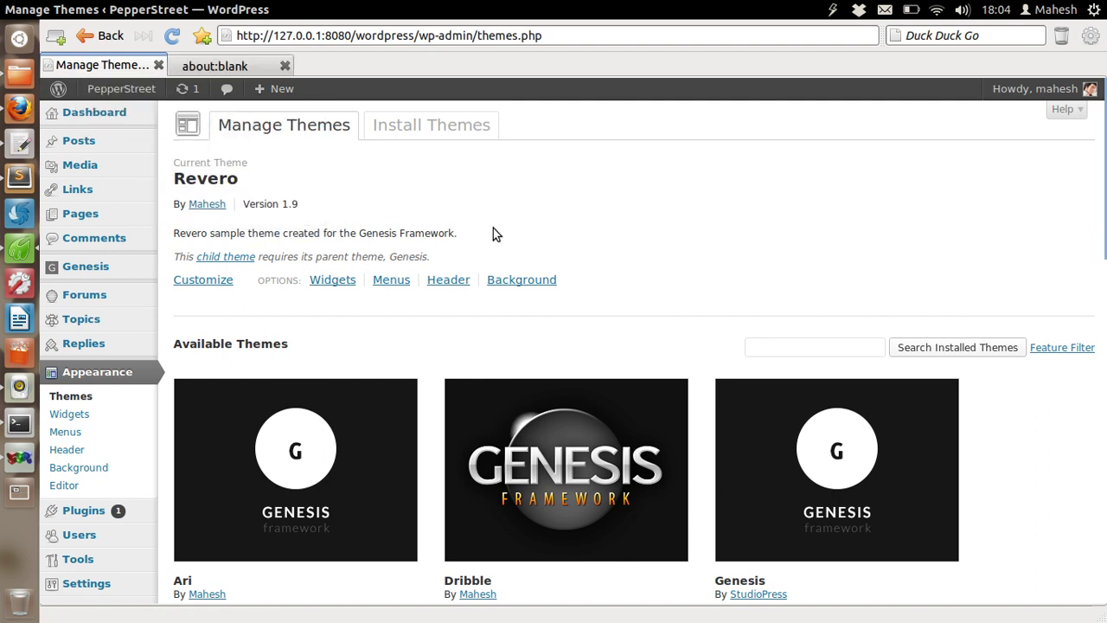
left_click(249, 69)
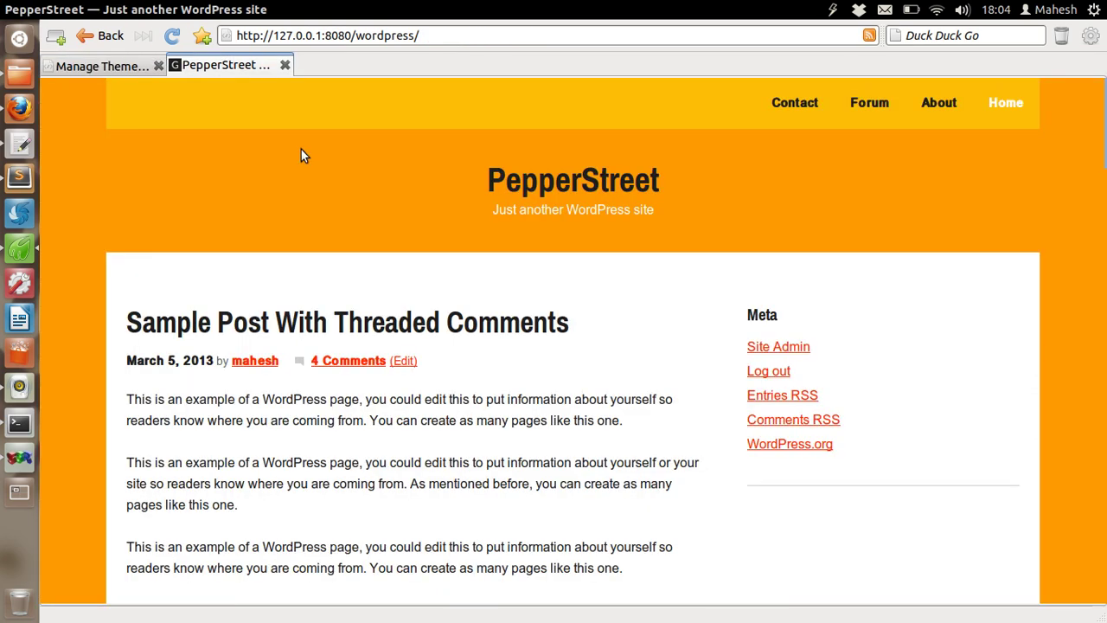
scroll(561, 275, "down", 1)
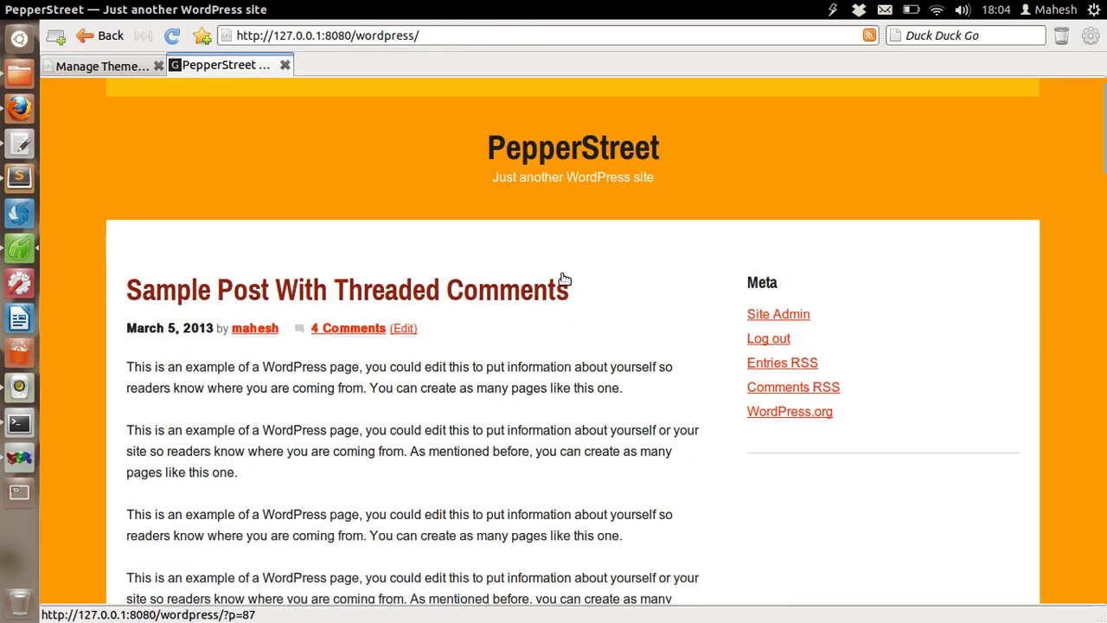
scroll(576, 268, "up", 1)
mouse_move(440, 179)
left_mouse_down()
mouse_move(701, 203)
mouse_move(696, 217)
left_mouse_up()
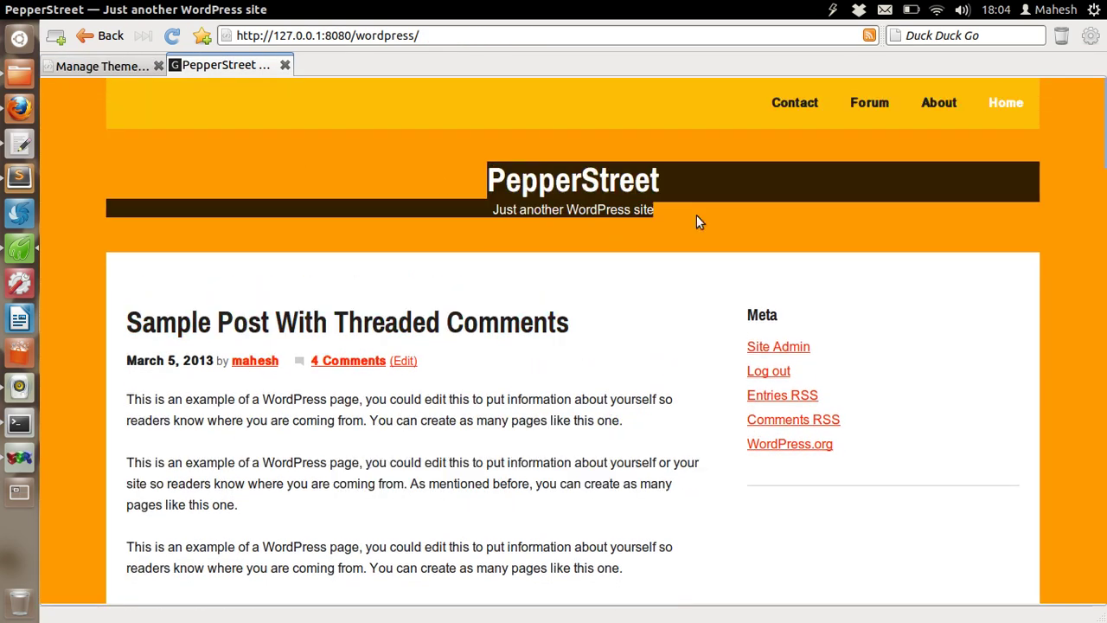
left_click(583, 181)
scroll(582, 308, "down", 1)
scroll(605, 260, "down", 2)
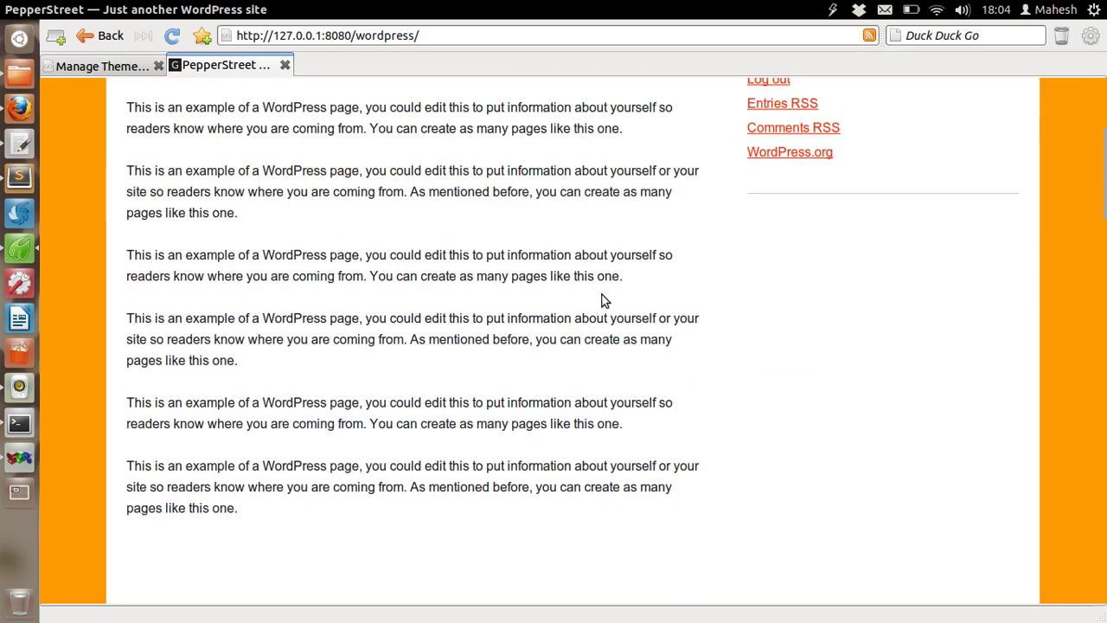
scroll(603, 301, "down", 2)
scroll(613, 289, "down", 2)
scroll(612, 289, "down", 2)
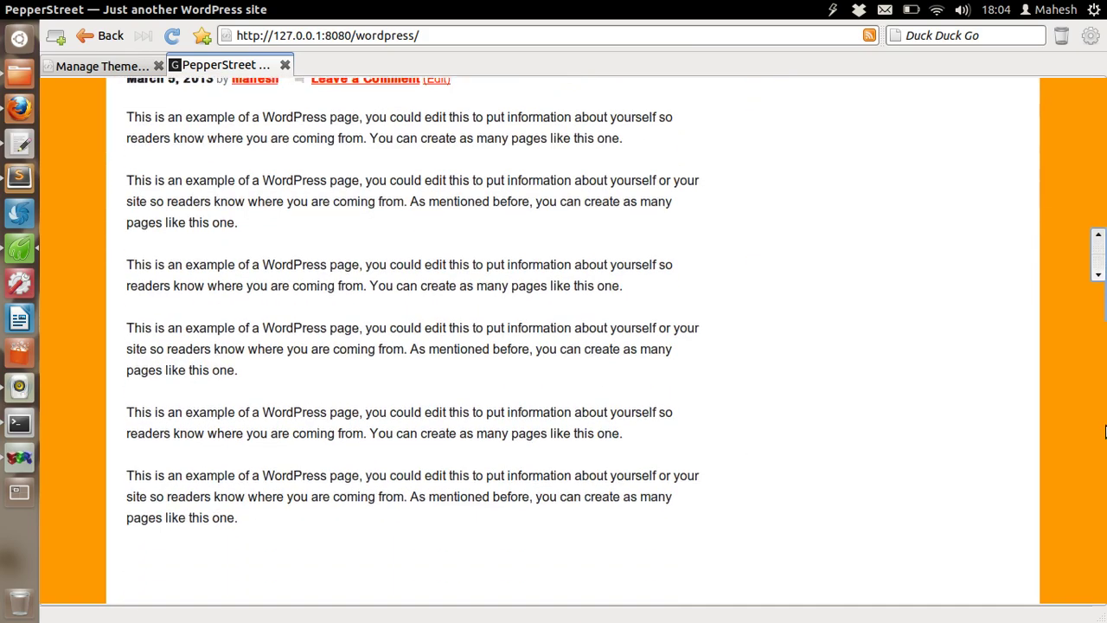
scroll(779, 329, "down", 5)
scroll(1105, 359, "up", 15)
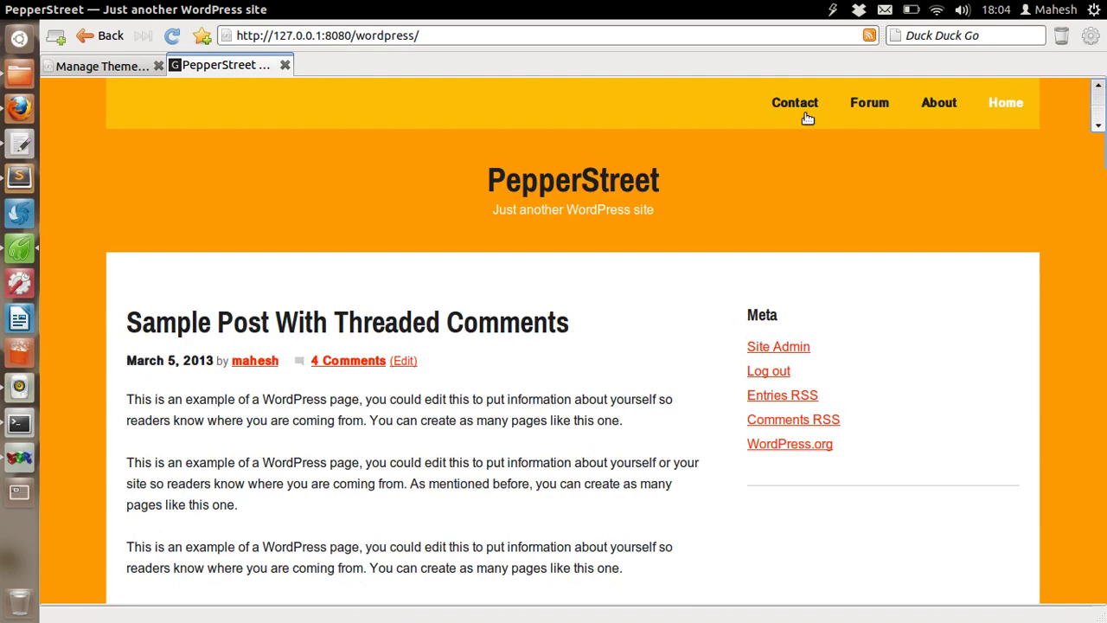
scroll(626, 200, "down", 2)
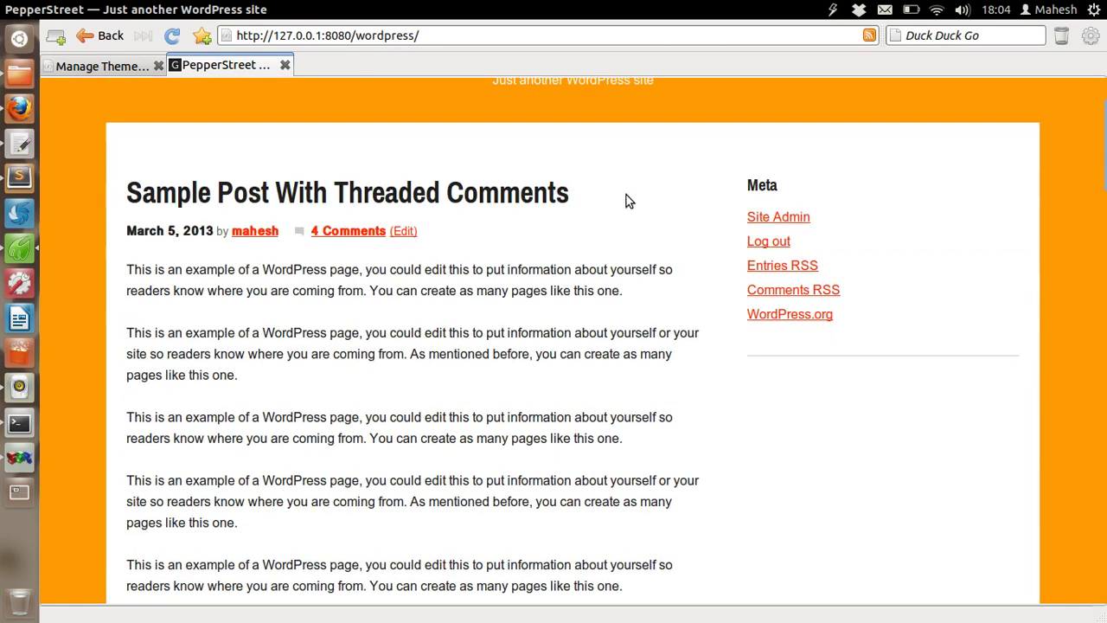
scroll(605, 198, "down", 1)
scroll(471, 238, "up", 1)
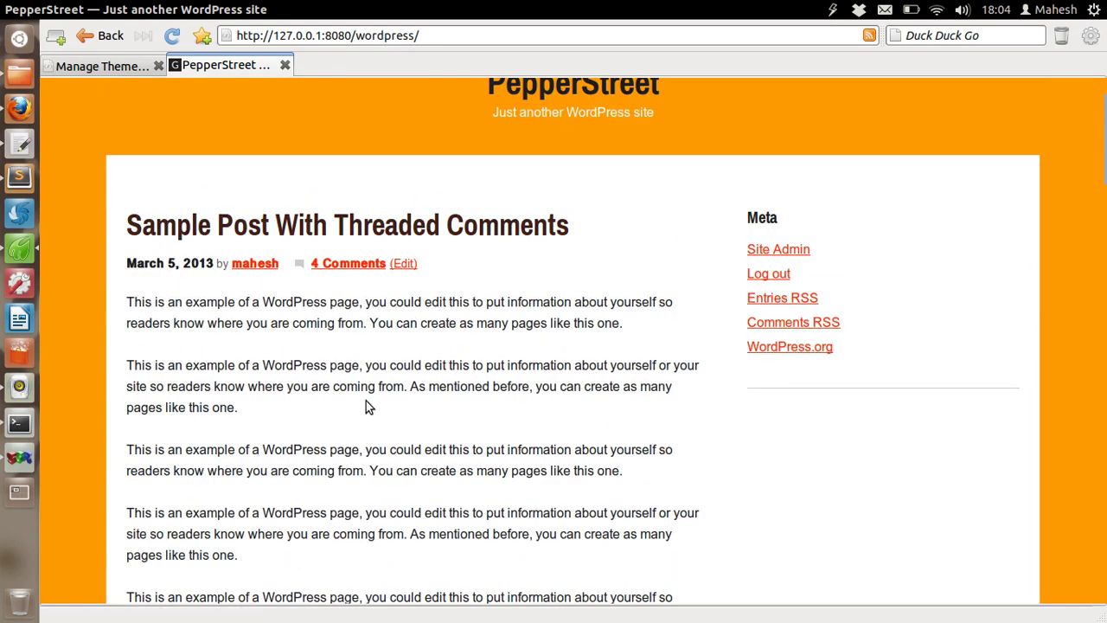
scroll(617, 254, "down", 3)
scroll(619, 258, "down", 3)
scroll(619, 258, "down", 3)
scroll(620, 260, "down", 3)
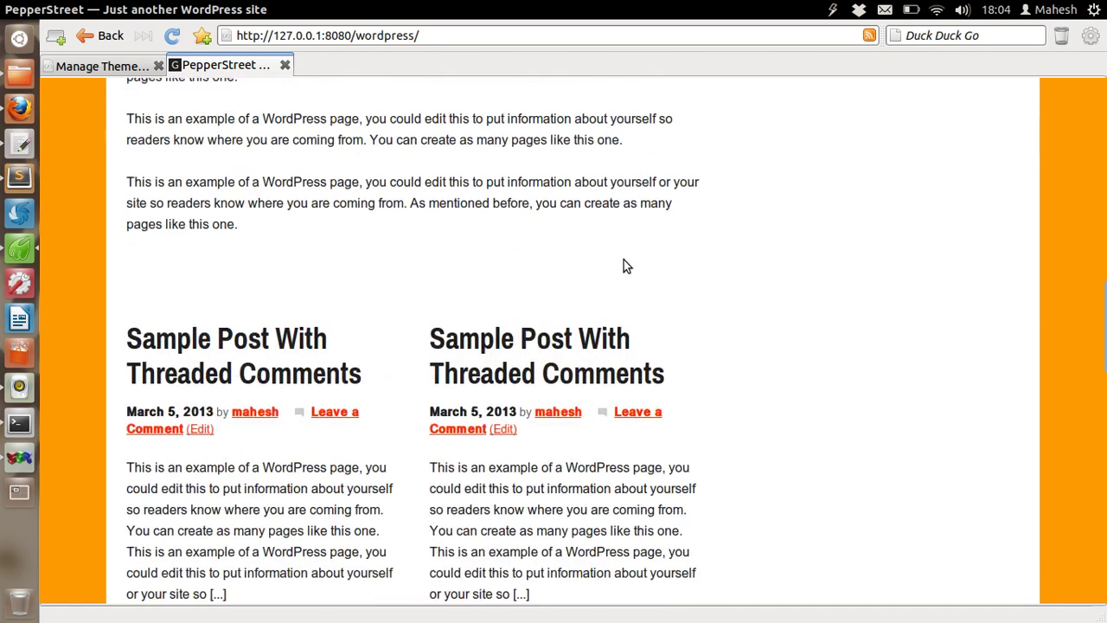
scroll(624, 259, "down", 4)
scroll(625, 268, "down", 3)
scroll(625, 270, "down", 3)
scroll(625, 268, "down", 4)
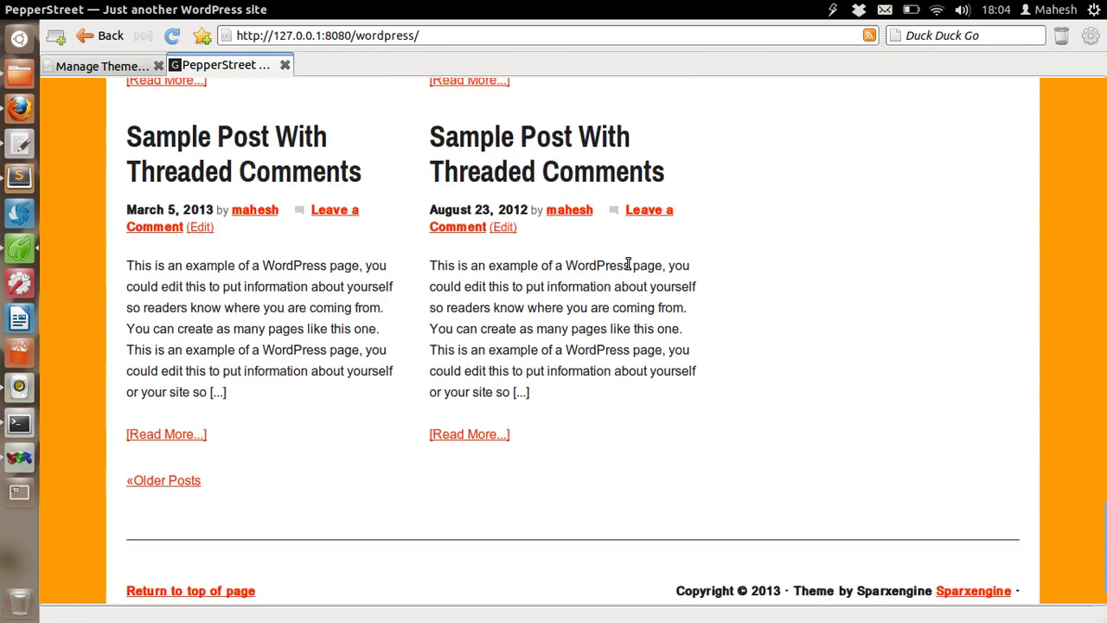
scroll(625, 262, "down", 1)
left_click(677, 533)
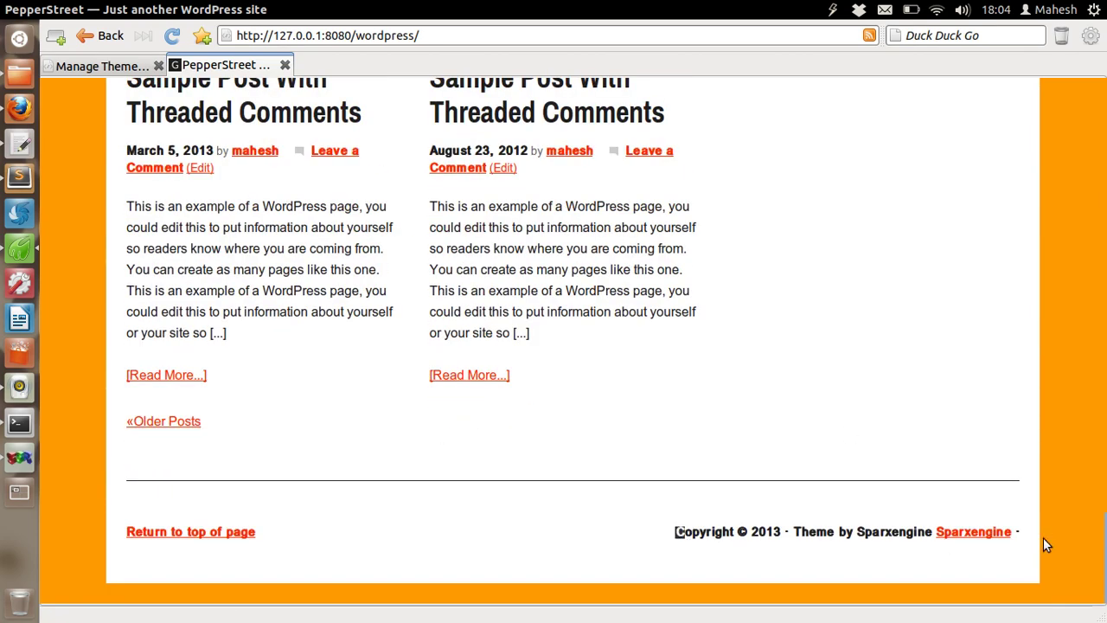
scroll(571, 428, "up", 3)
scroll(519, 381, "up", 3)
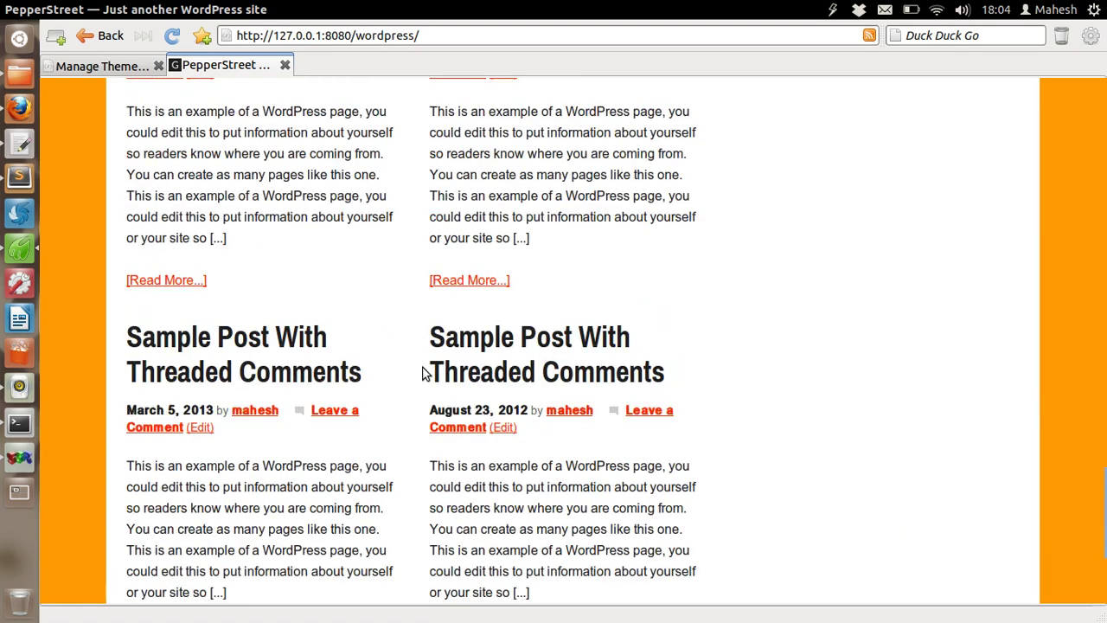
scroll(352, 197, "down", 1)
scroll(352, 197, "down", 1)
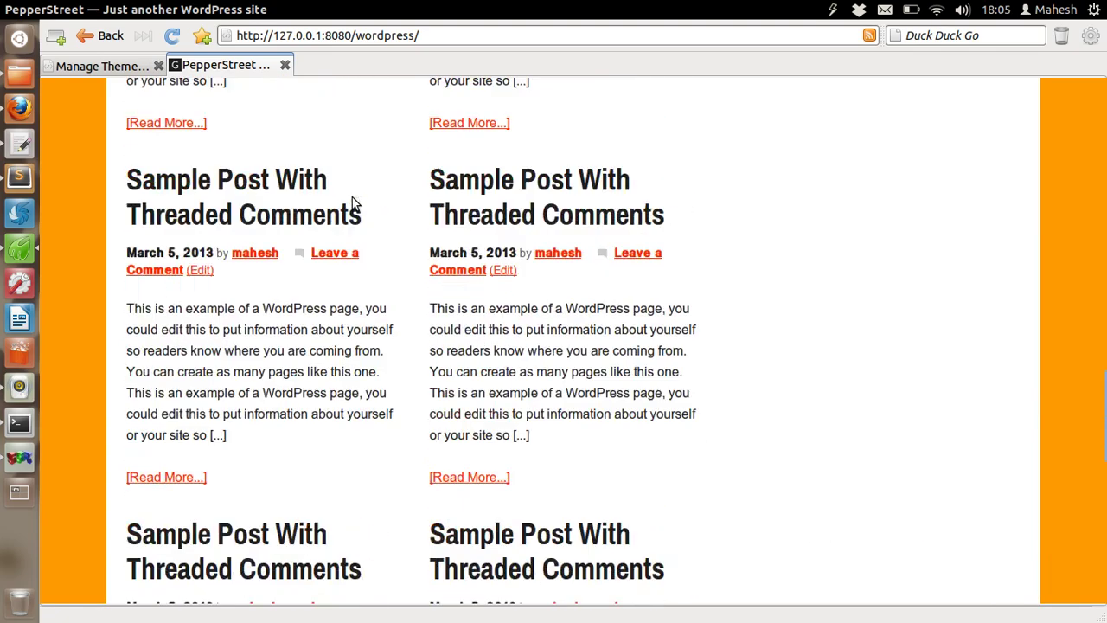
scroll(352, 197, "down", 2)
scroll(355, 202, "down", 3)
scroll(354, 201, "up", 2)
scroll(354, 198, "up", 3)
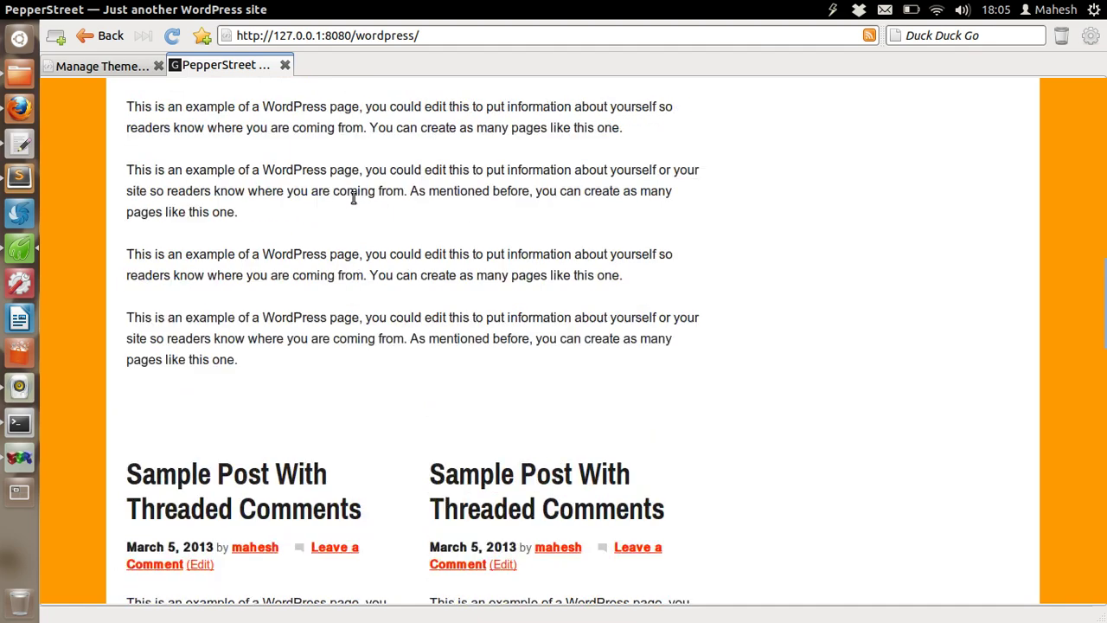
scroll(354, 198, "up", 3)
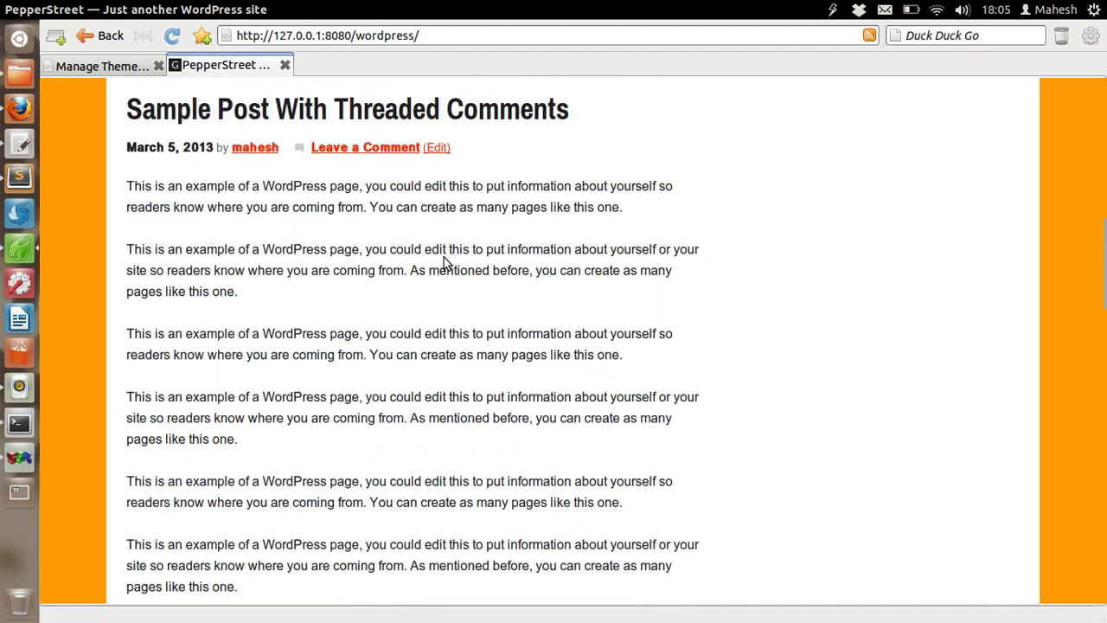
scroll(445, 257, "down", 5)
scroll(450, 256, "down", 3)
scroll(398, 235, "down", 2)
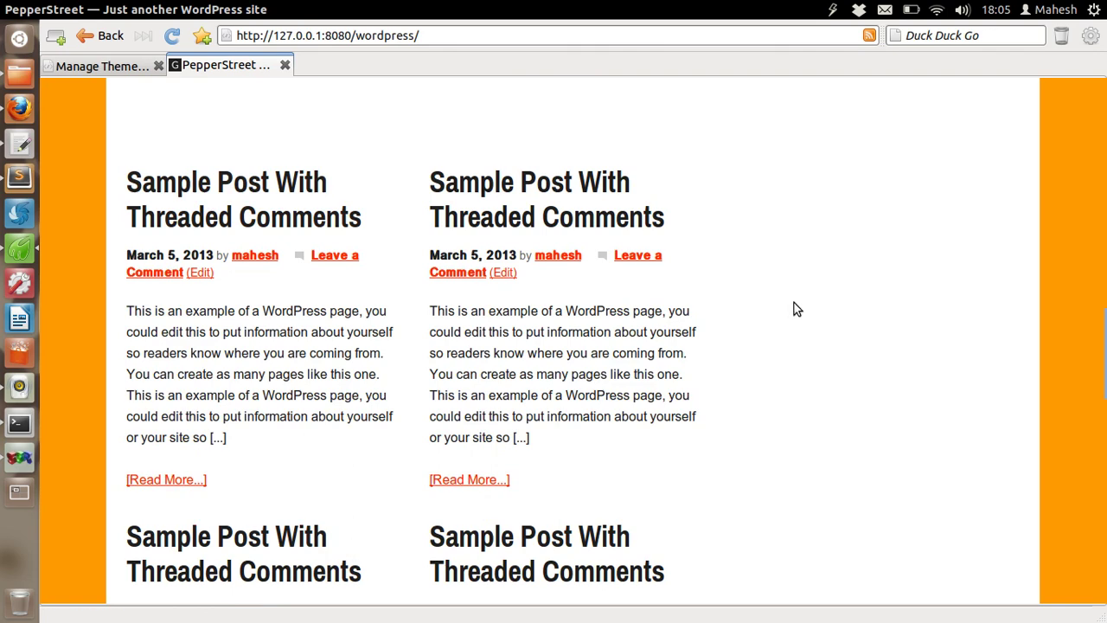
scroll(794, 303, "down", 1)
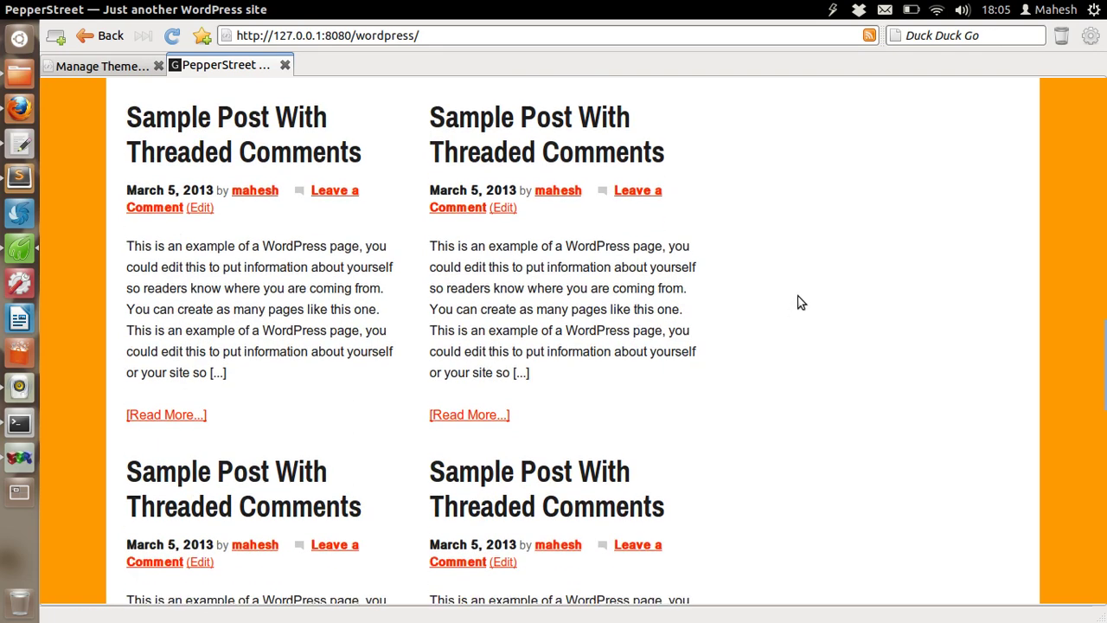
scroll(908, 346, "down", 3)
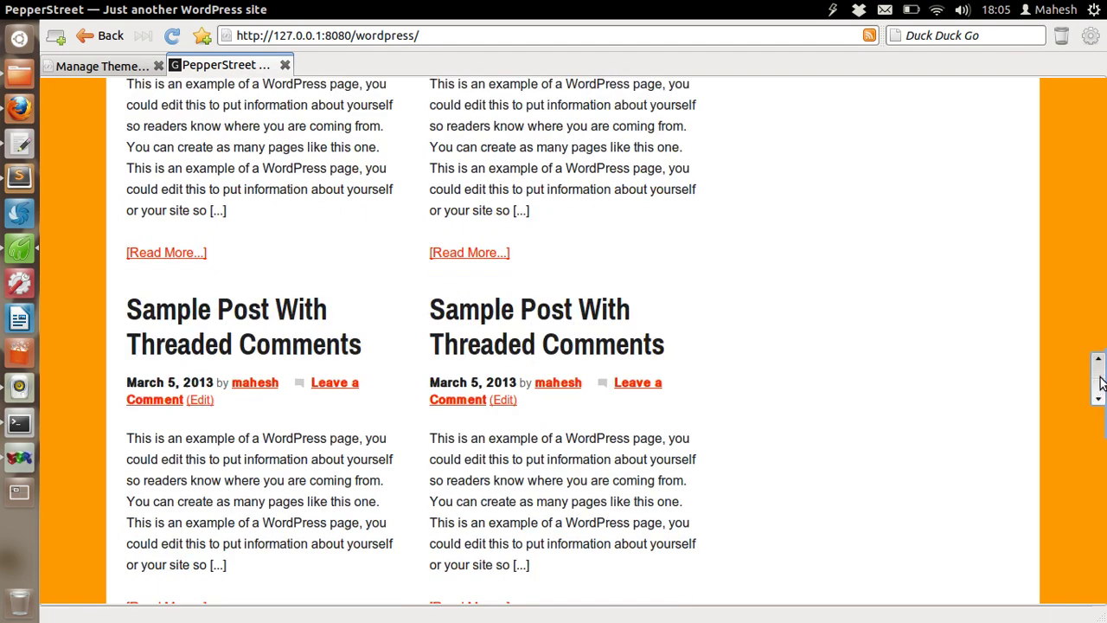
mouse_move(1099, 381)
left_mouse_down()
mouse_move(1102, 558)
mouse_move(1102, 147)
left_mouse_up()
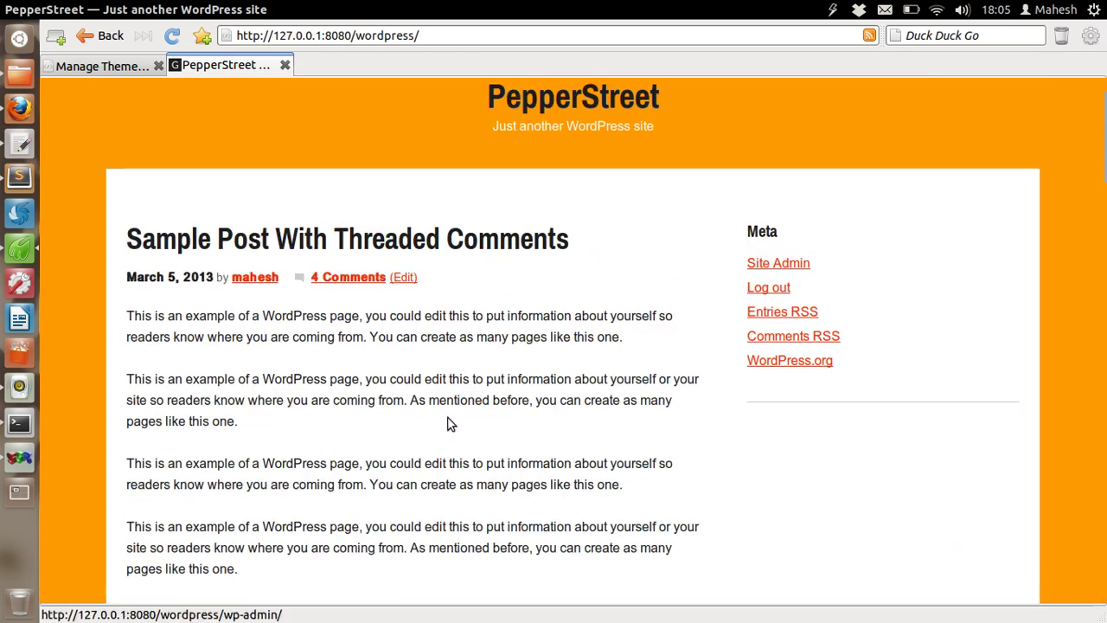
scroll(570, 329, "down", 2)
scroll(569, 331, "down", 1)
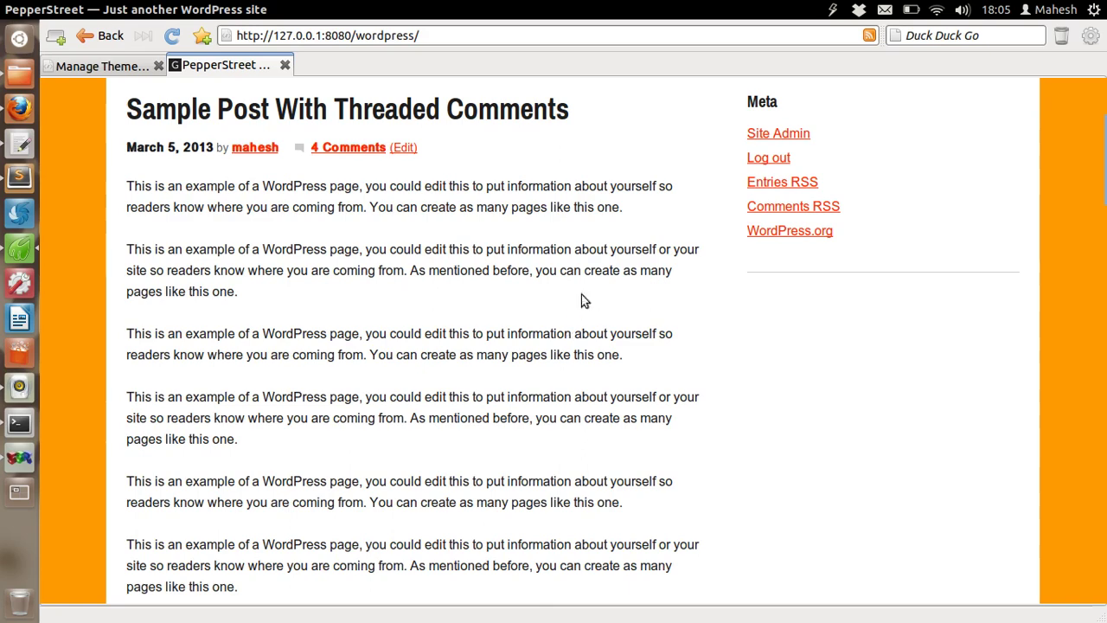
scroll(581, 298, "down", 5)
scroll(594, 302, "down", 5)
scroll(606, 291, "down", 5)
scroll(618, 292, "down", 5)
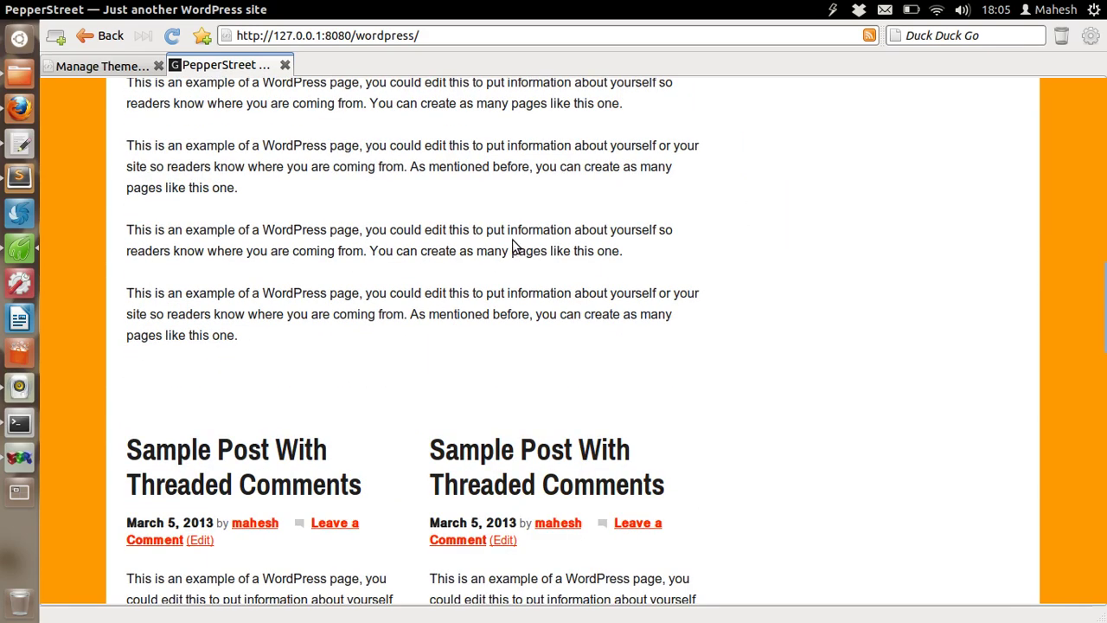
scroll(512, 246, "up", 1)
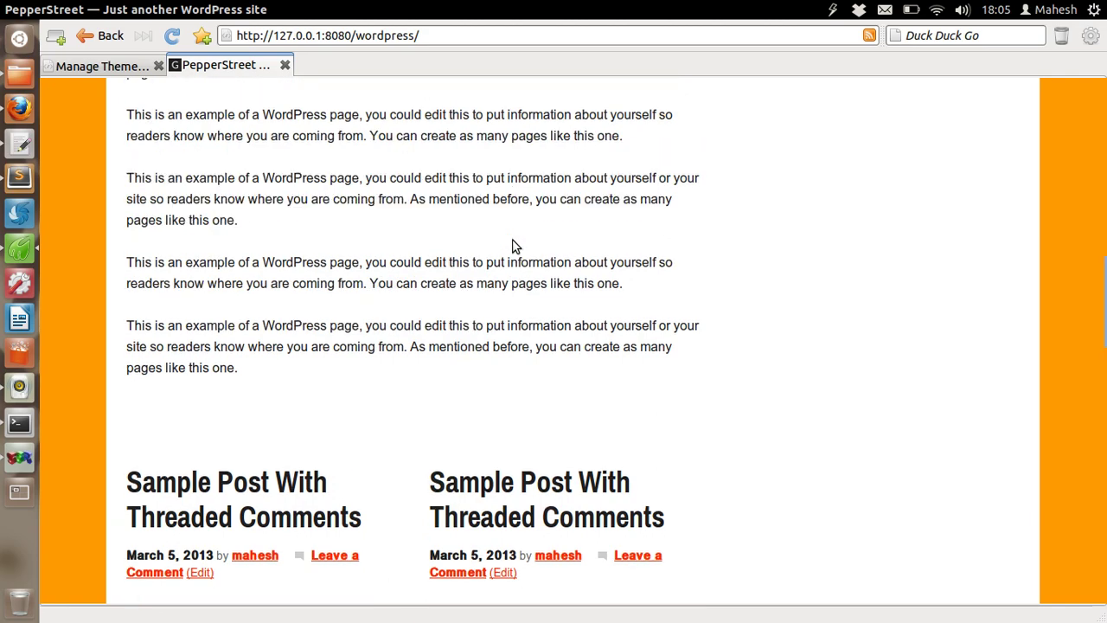
scroll(512, 246, "up", 5)
scroll(512, 246, "up", 5)
scroll(512, 247, "up", 3)
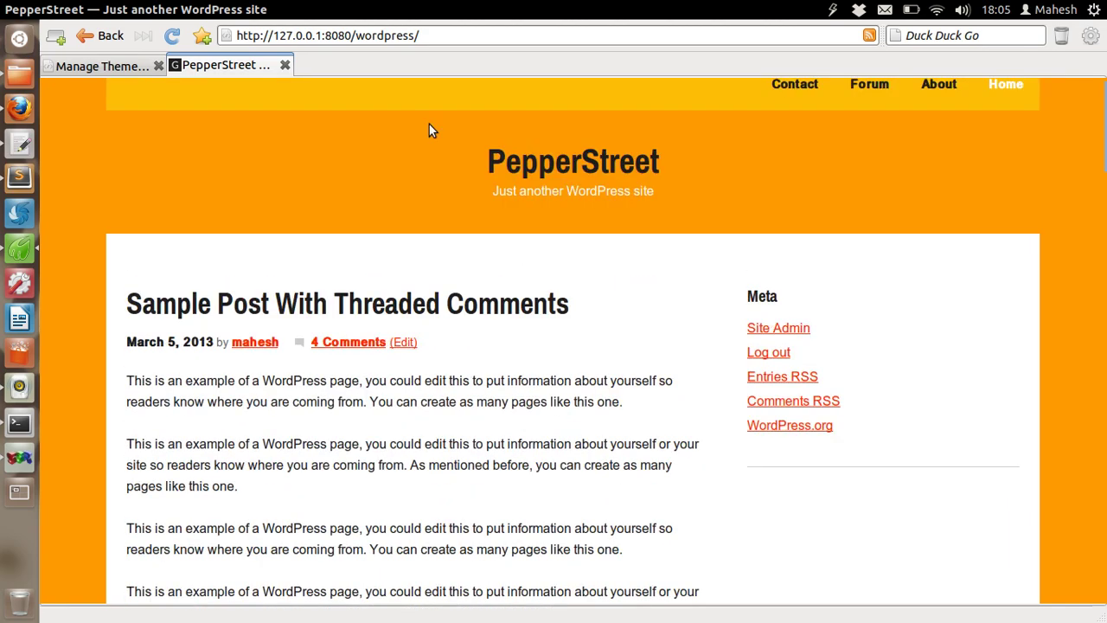
scroll(656, 113, "up", 1)
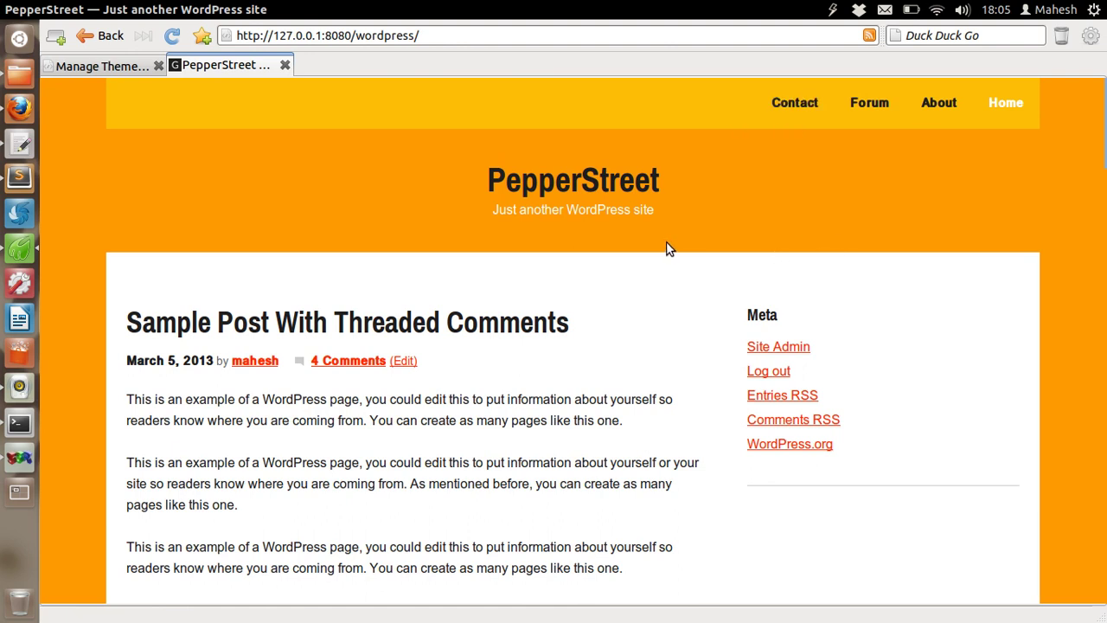
scroll(389, 234, "down", 1)
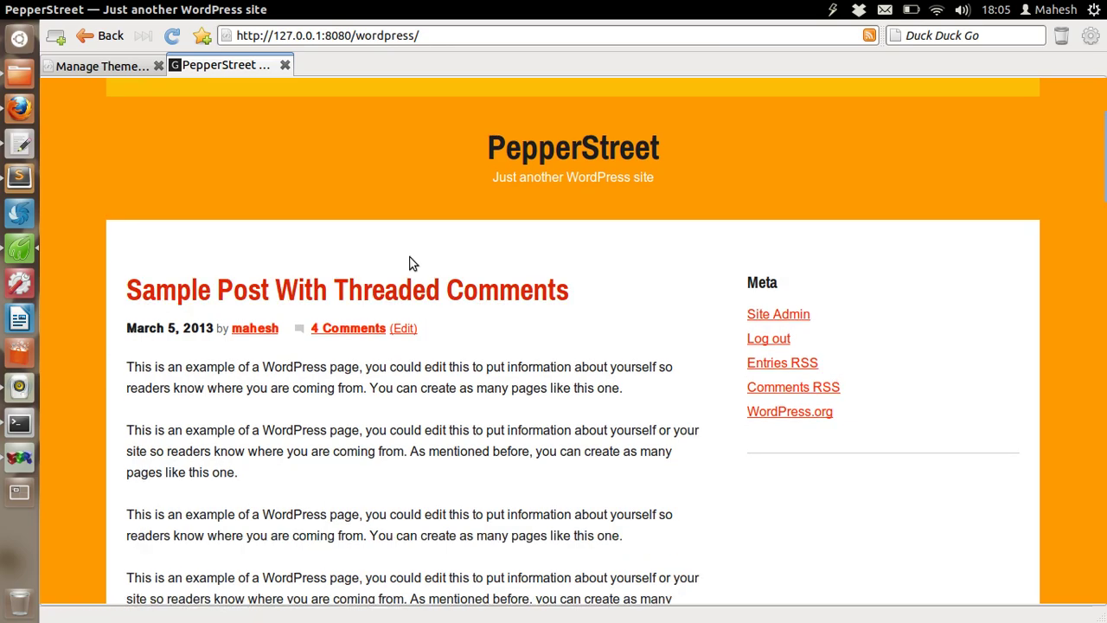
scroll(413, 263, "down", 15)
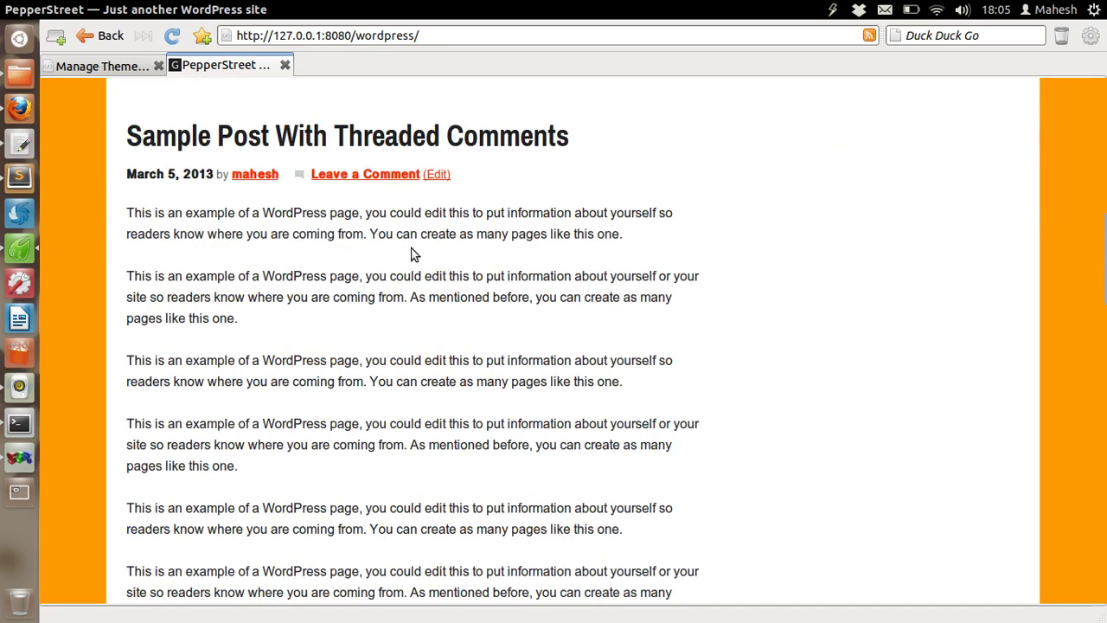
scroll(412, 254, "down", 5)
scroll(413, 250, "down", 3)
scroll(412, 248, "down", 4)
scroll(412, 246, "down", 4)
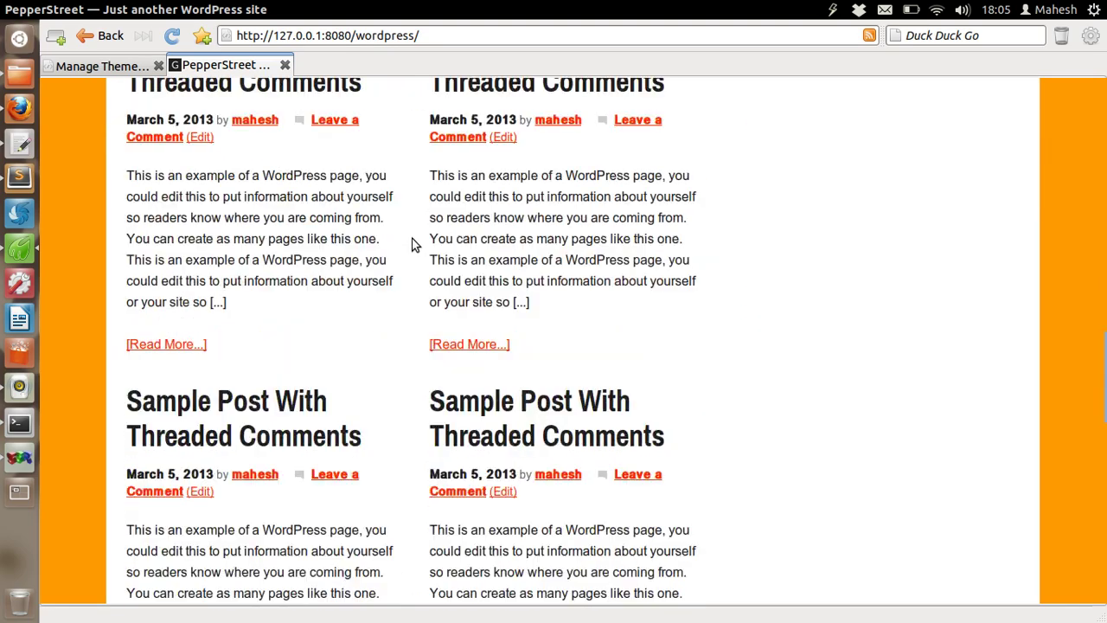
scroll(407, 245, "down", 5)
scroll(393, 243, "down", 1)
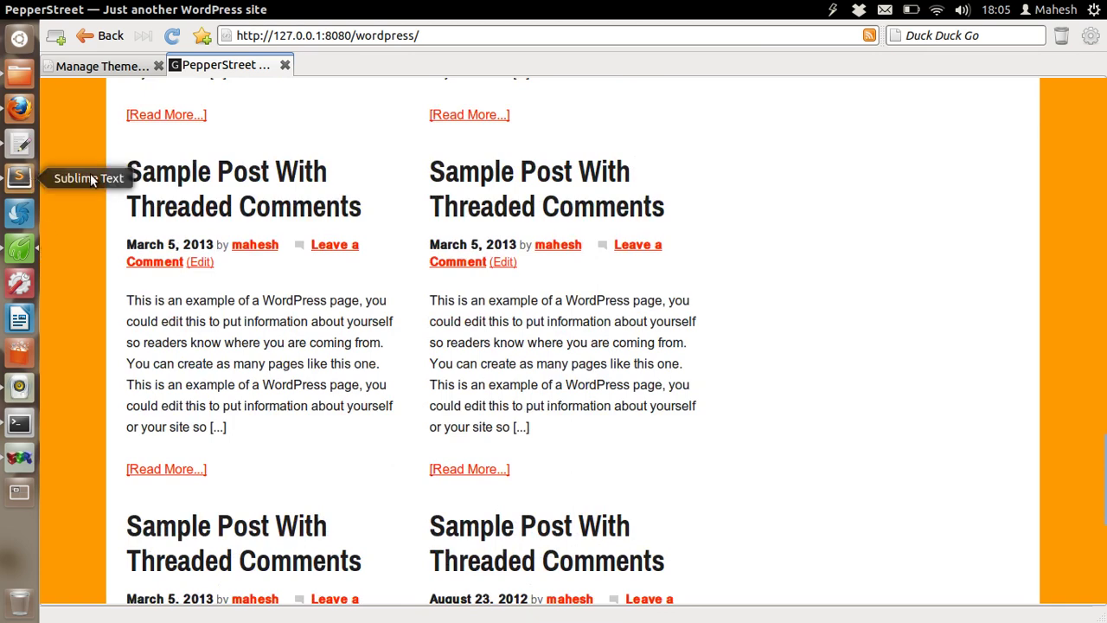
left_click(29, 179)
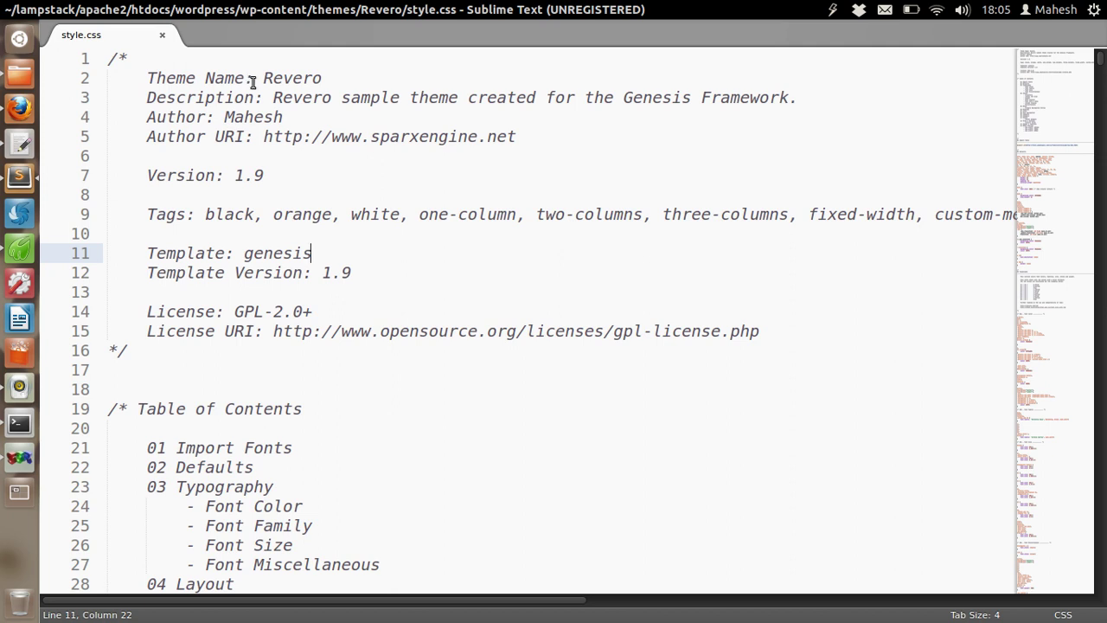
left_click_drag(158, 253, 334, 249)
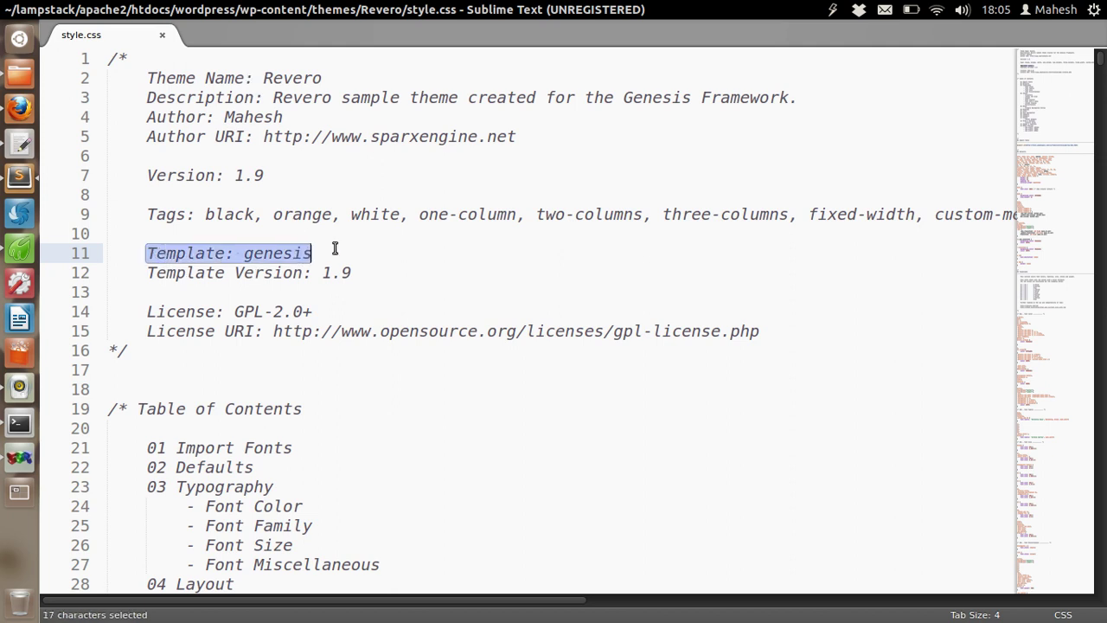
left_click(334, 249)
left_click_drag(186, 273, 367, 273)
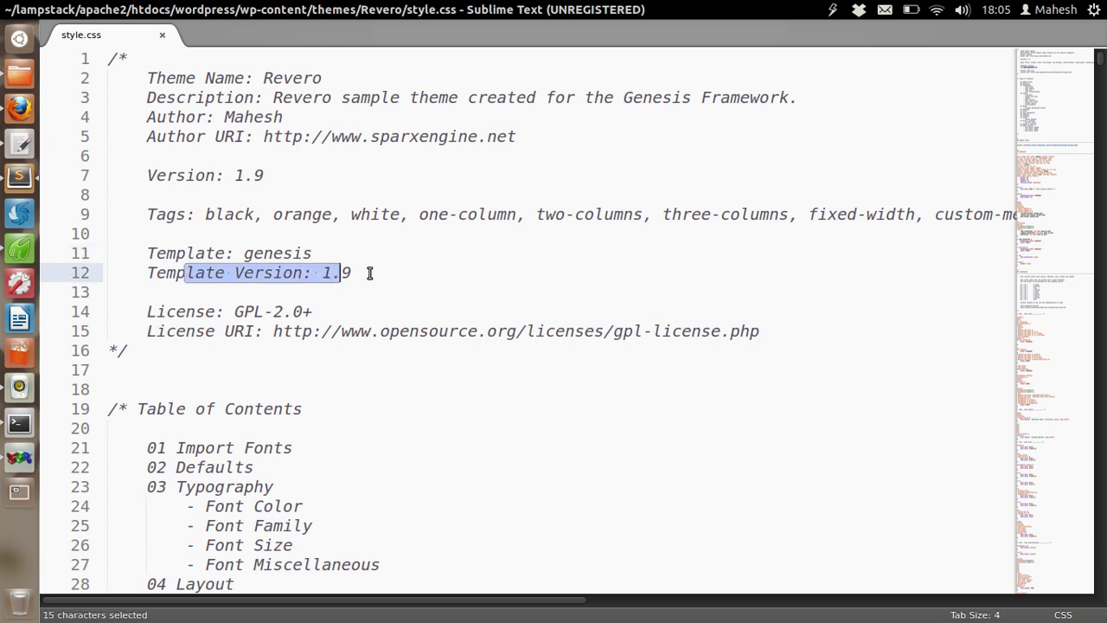
left_click(355, 273)
left_click_drag(147, 253, 364, 272)
left_click(388, 270)
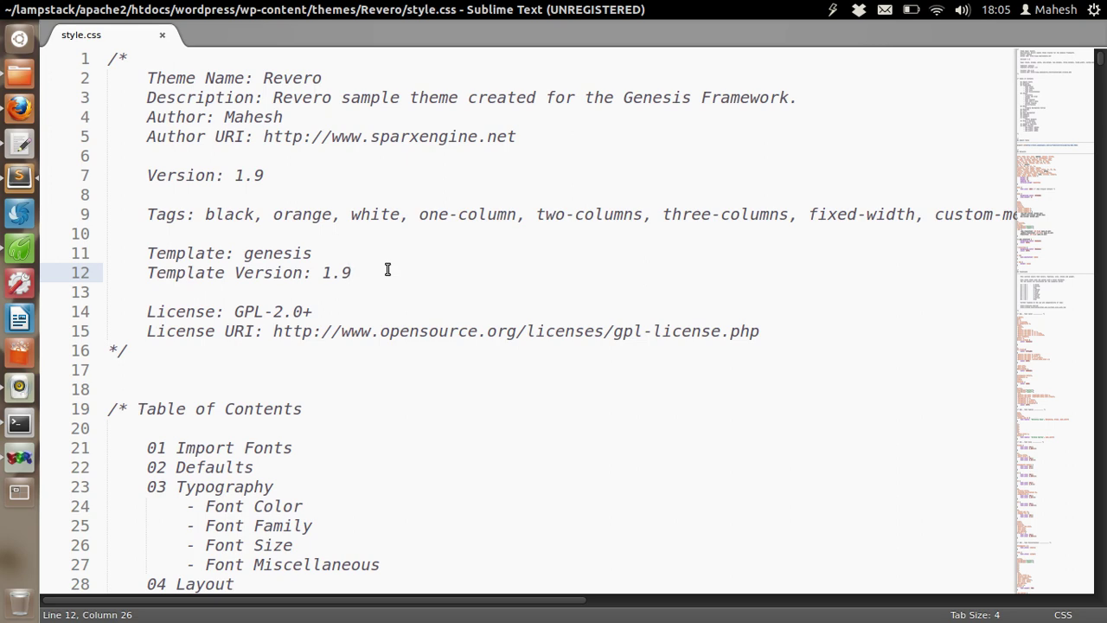
left_click(246, 254)
left_click(319, 253, "shift")
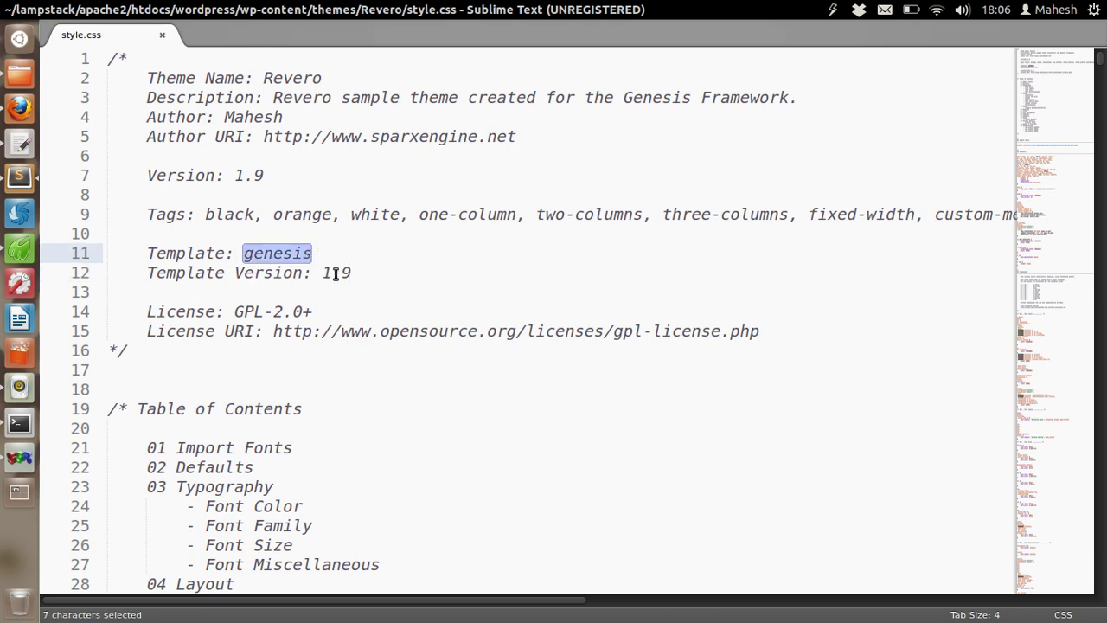
left_click_drag(322, 272, 365, 273)
left_click(365, 272)
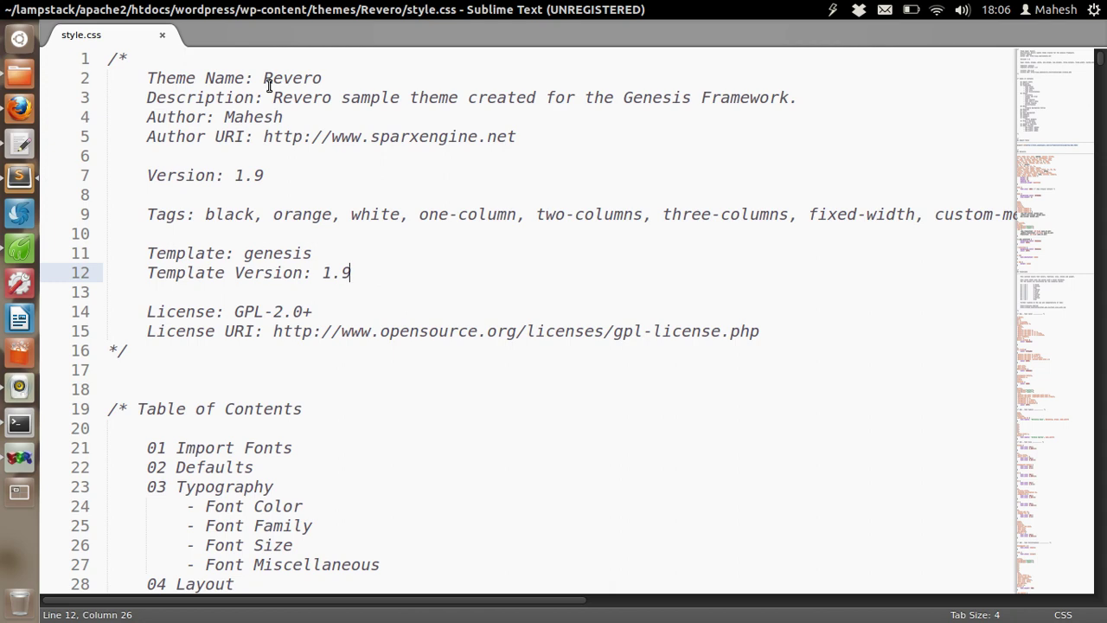
left_click_drag(264, 79, 528, 139)
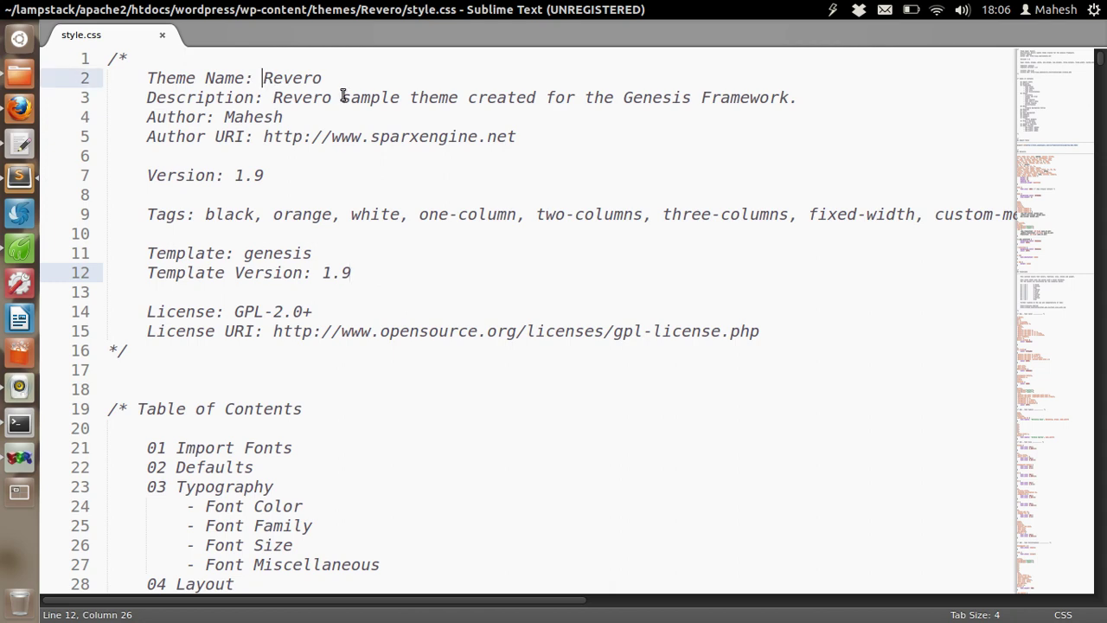
left_click(537, 138)
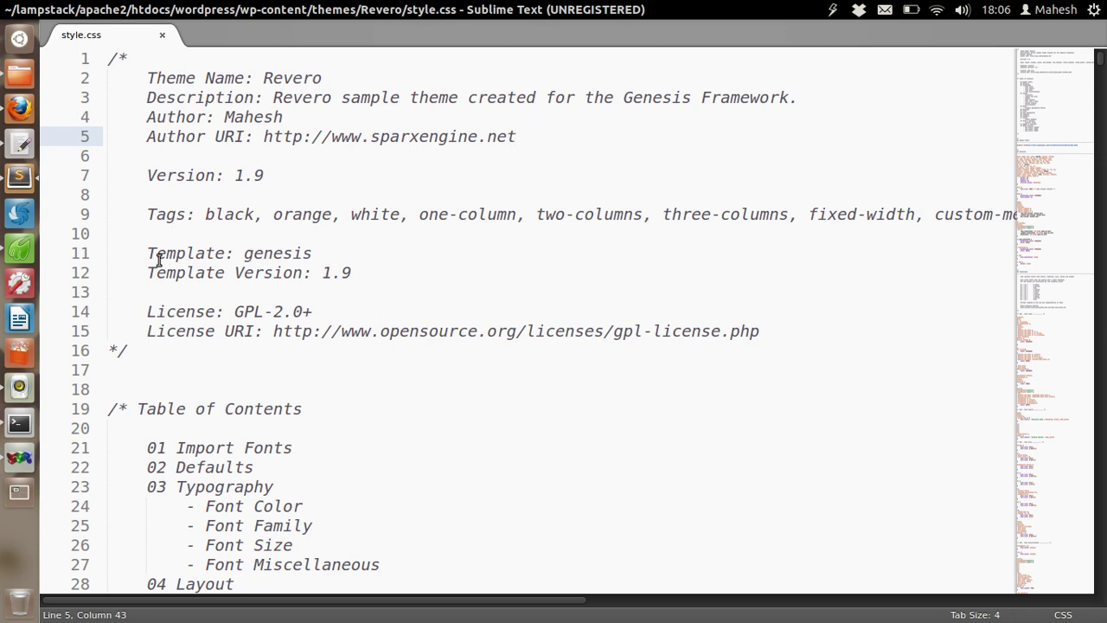
left_click(19, 250)
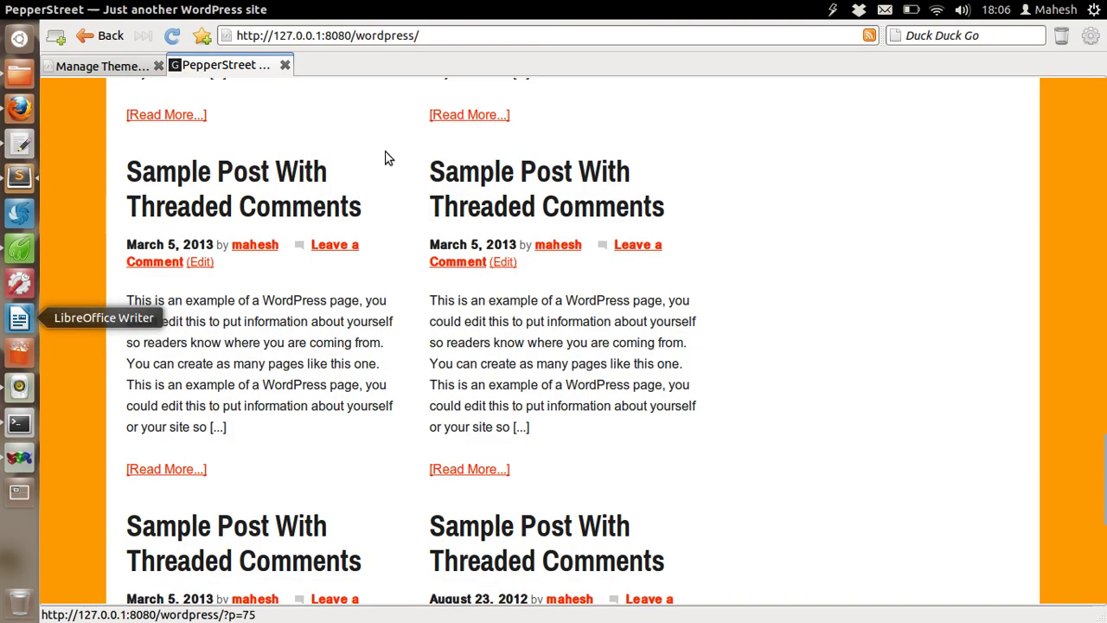